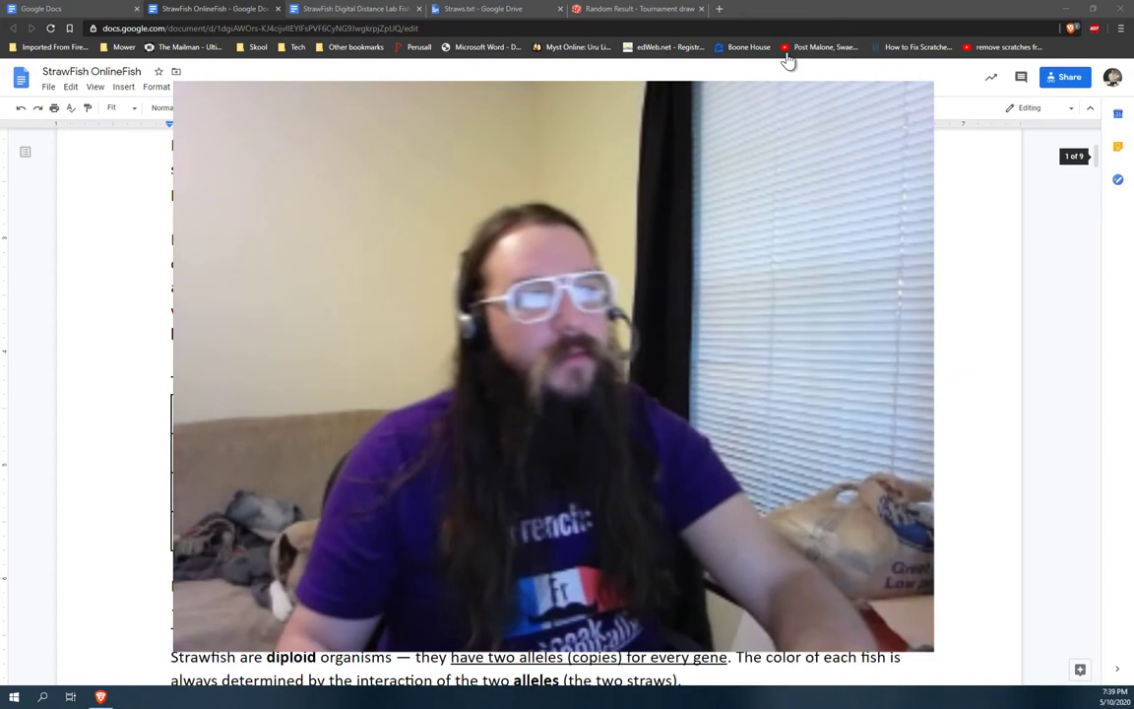
Step: Point out the YY, BB and BY genotypes of the yellow, blue and green fish
scroll(670, 263, "up", 5)
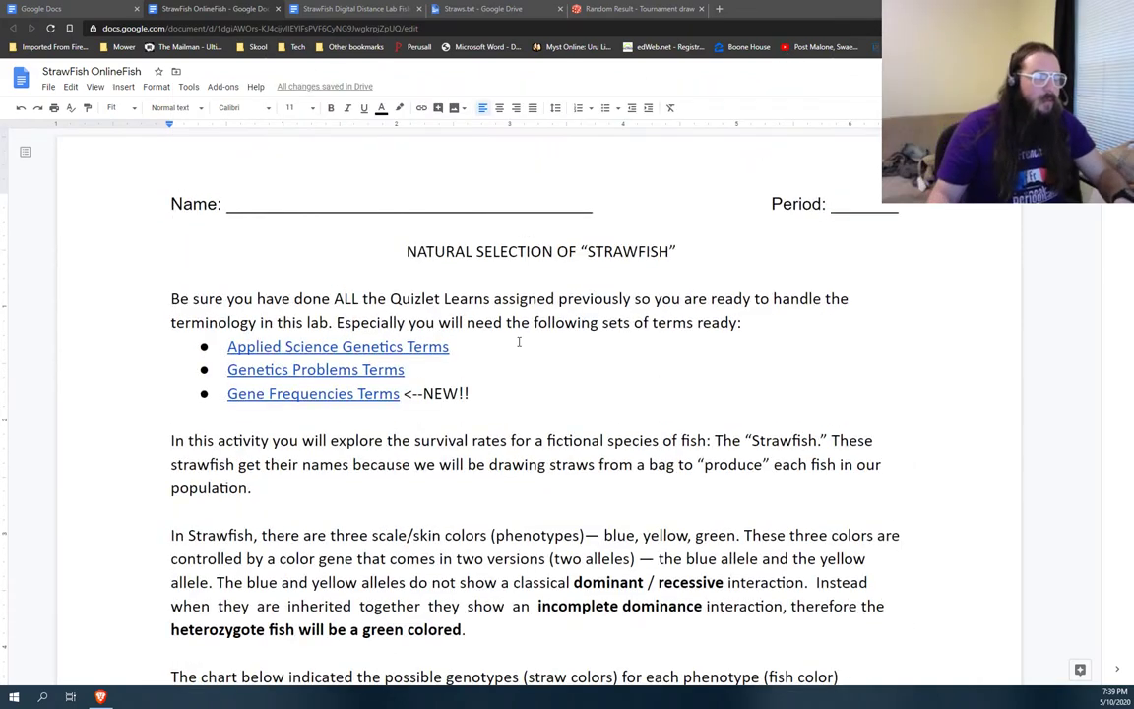
scroll(327, 344, "down", 5)
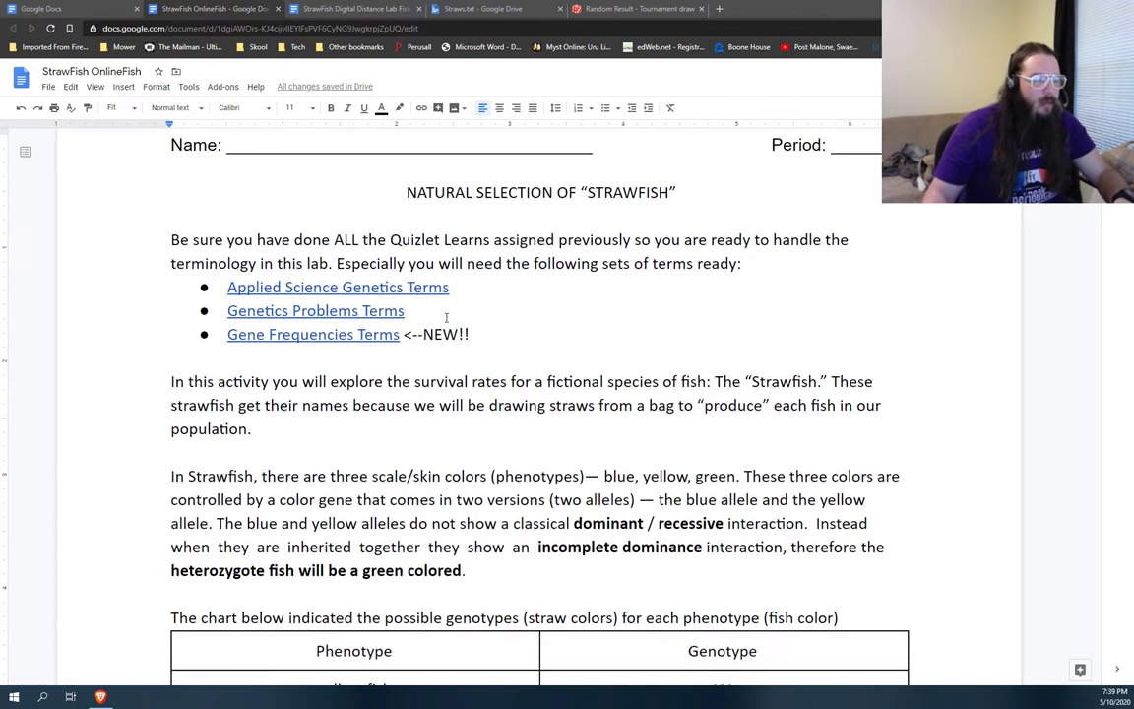
scroll(604, 381, "down", 1)
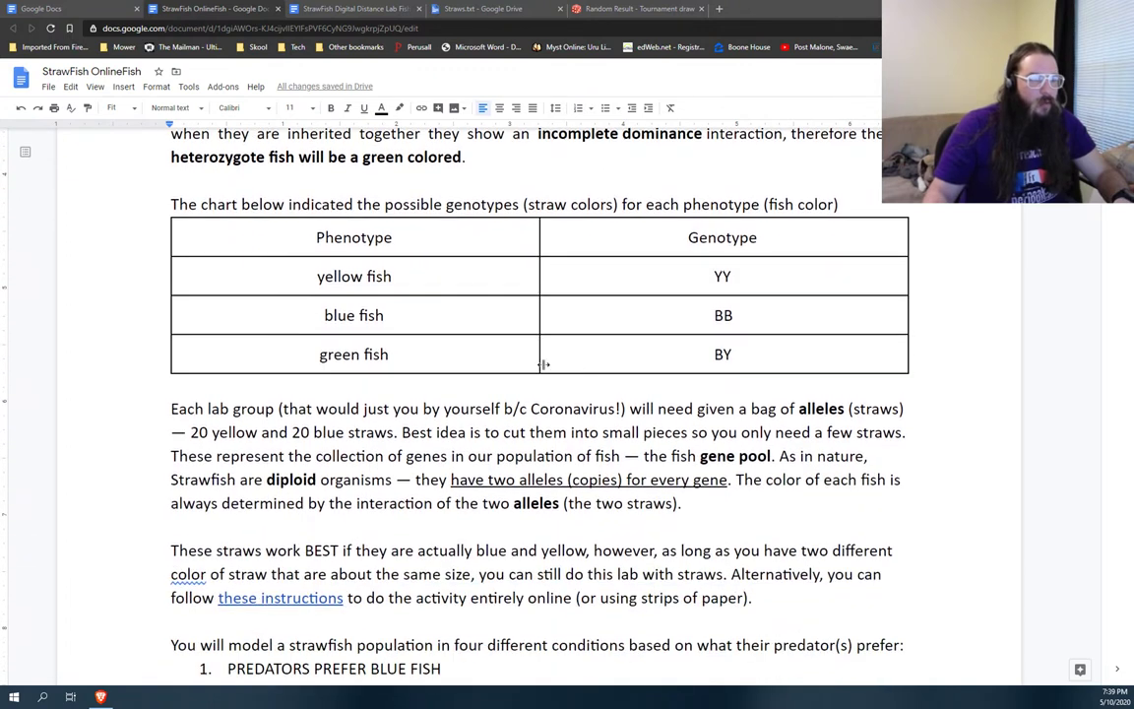
double_click(718, 277)
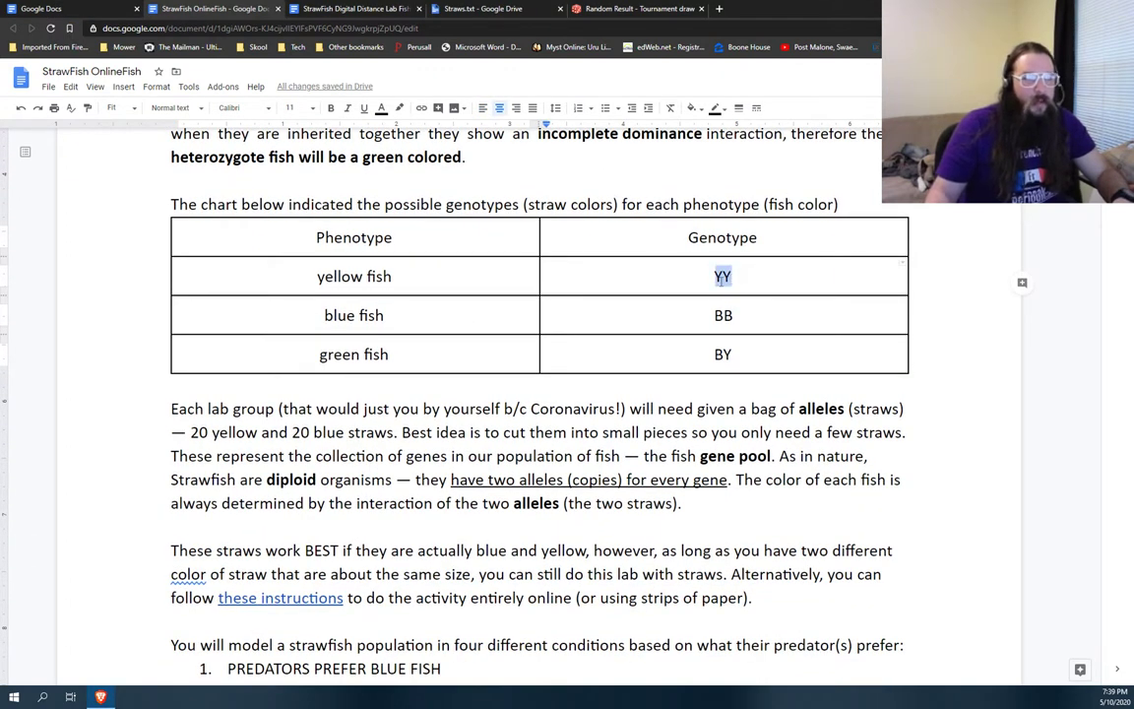
double_click(723, 314)
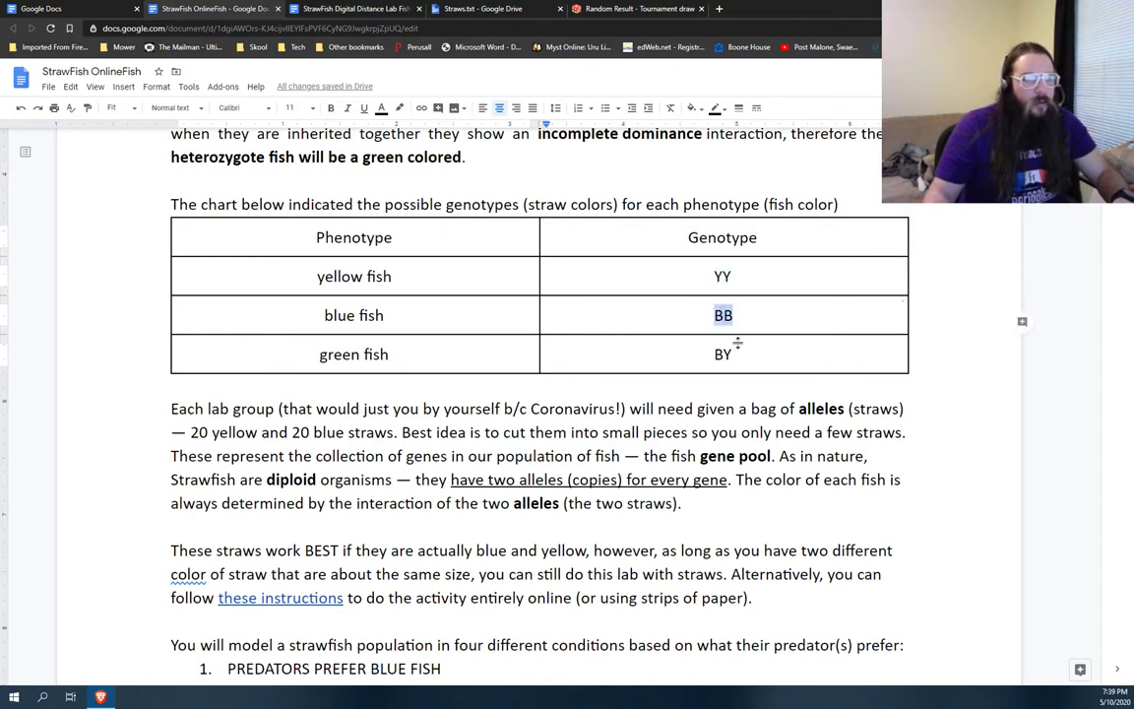
double_click(722, 356)
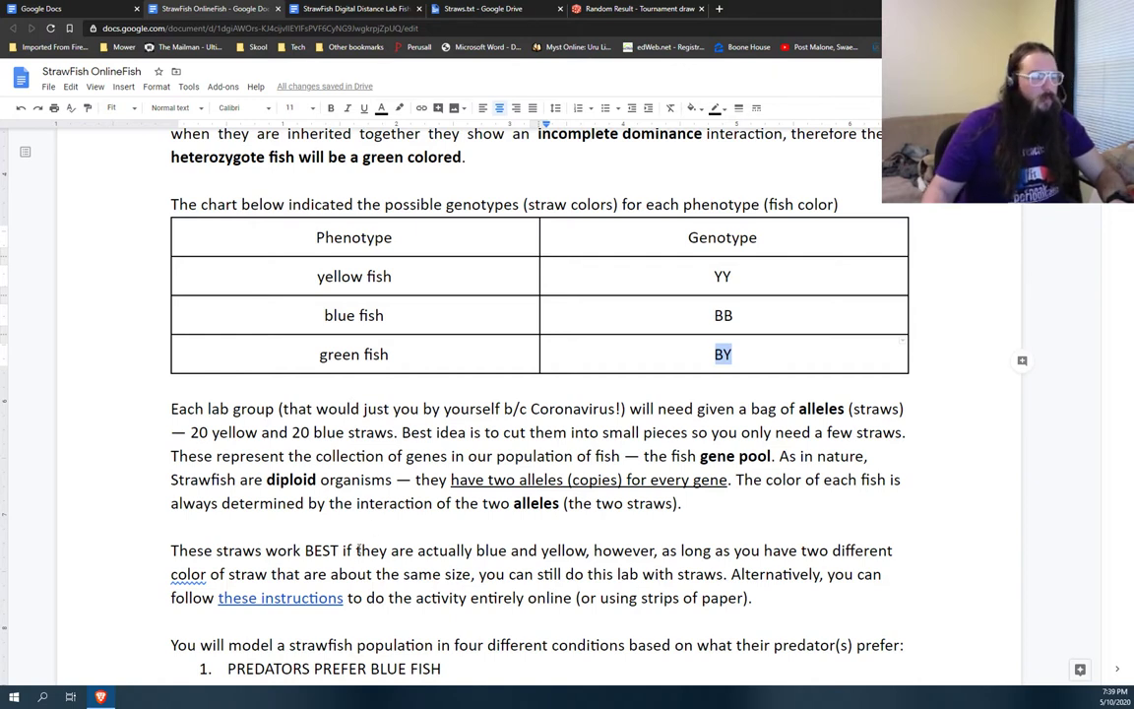
Step: Follow the 'these instructions' link to the Fishing Instructions document
left_click(292, 599)
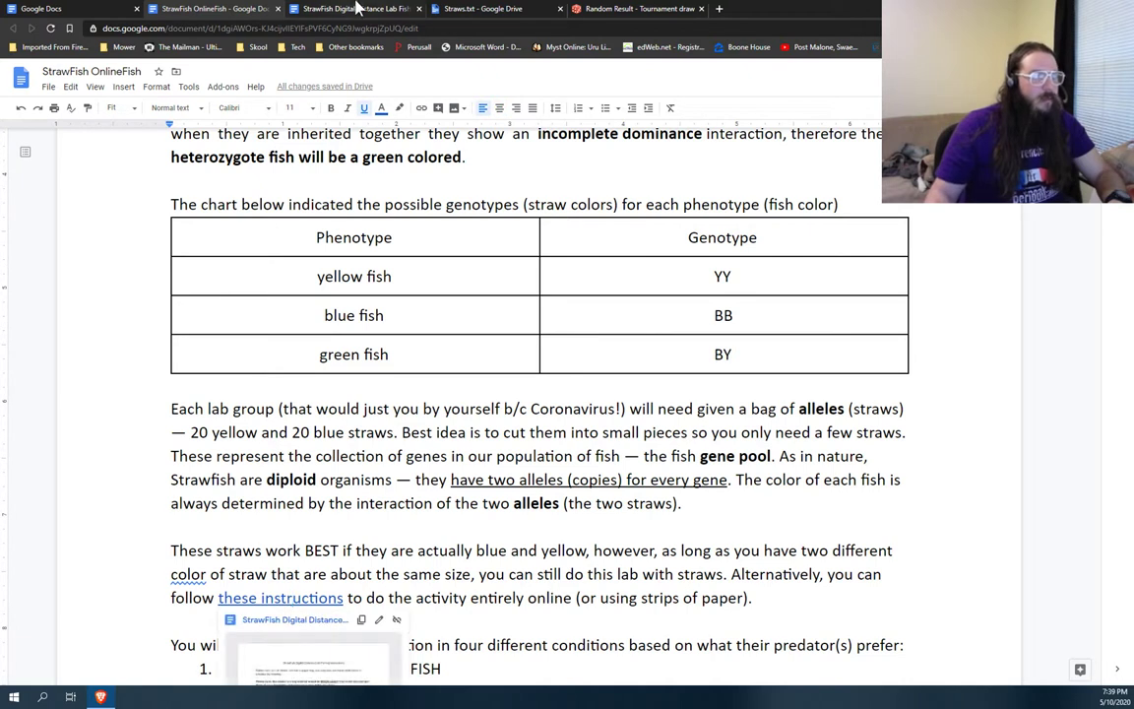
left_click(357, 8)
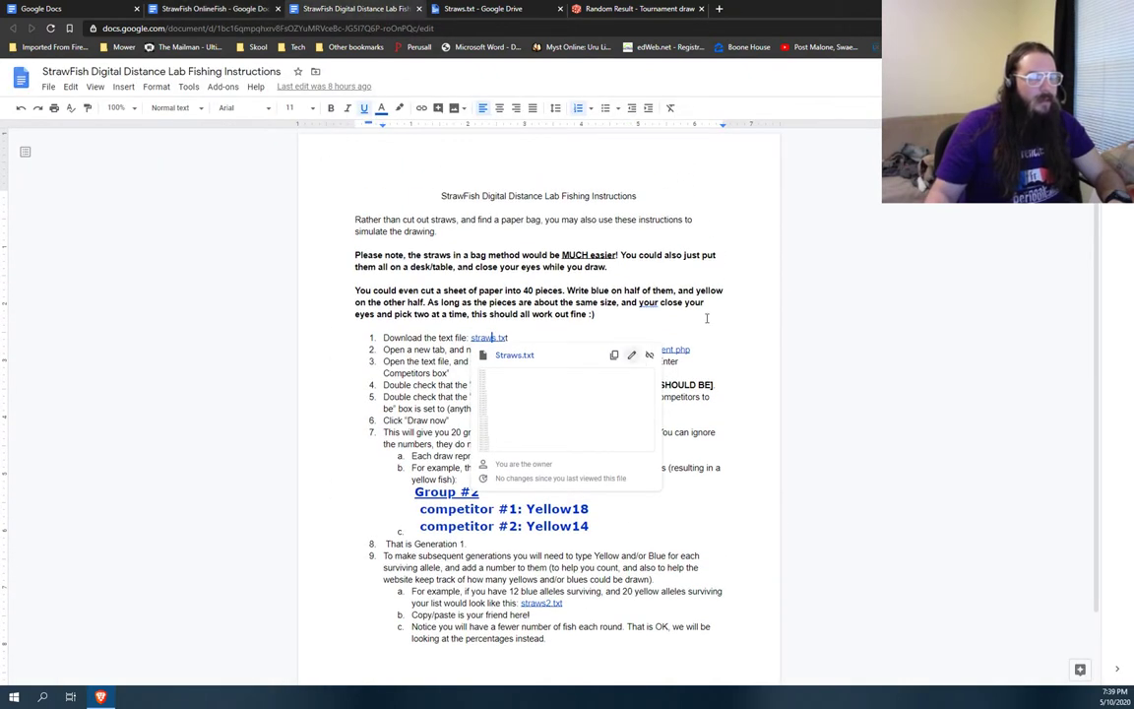
left_click(733, 303)
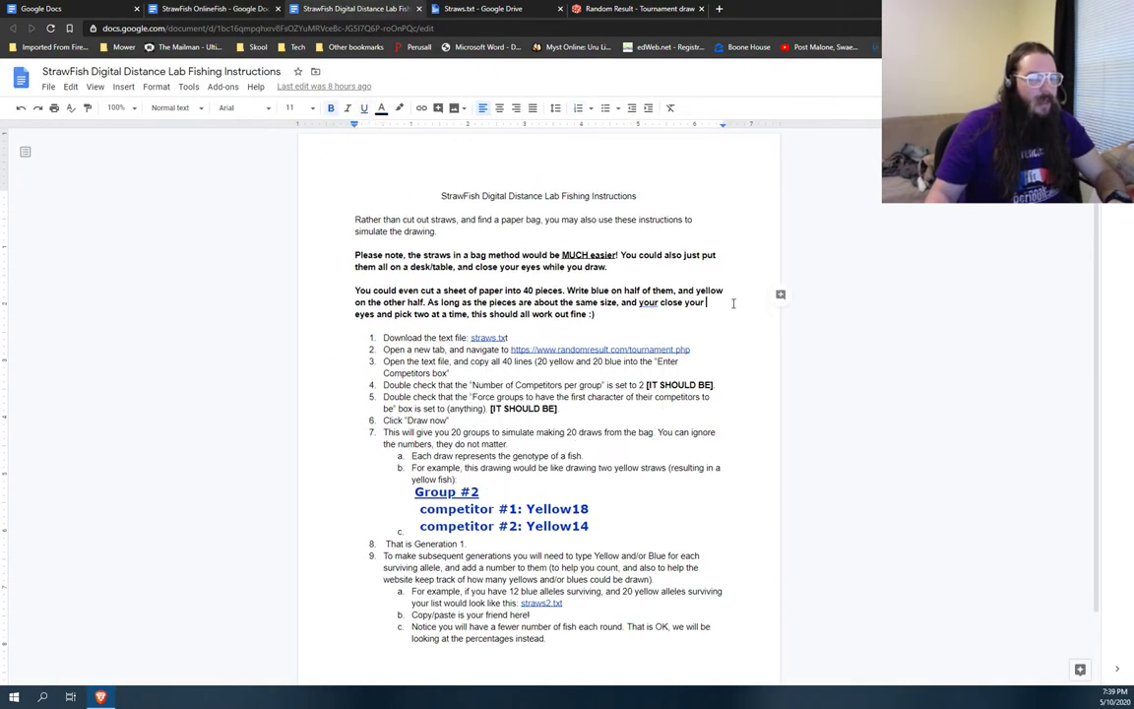
Step: Set the page zoom to Fit after briefly trying 100%
left_click(117, 108)
left_click(118, 130)
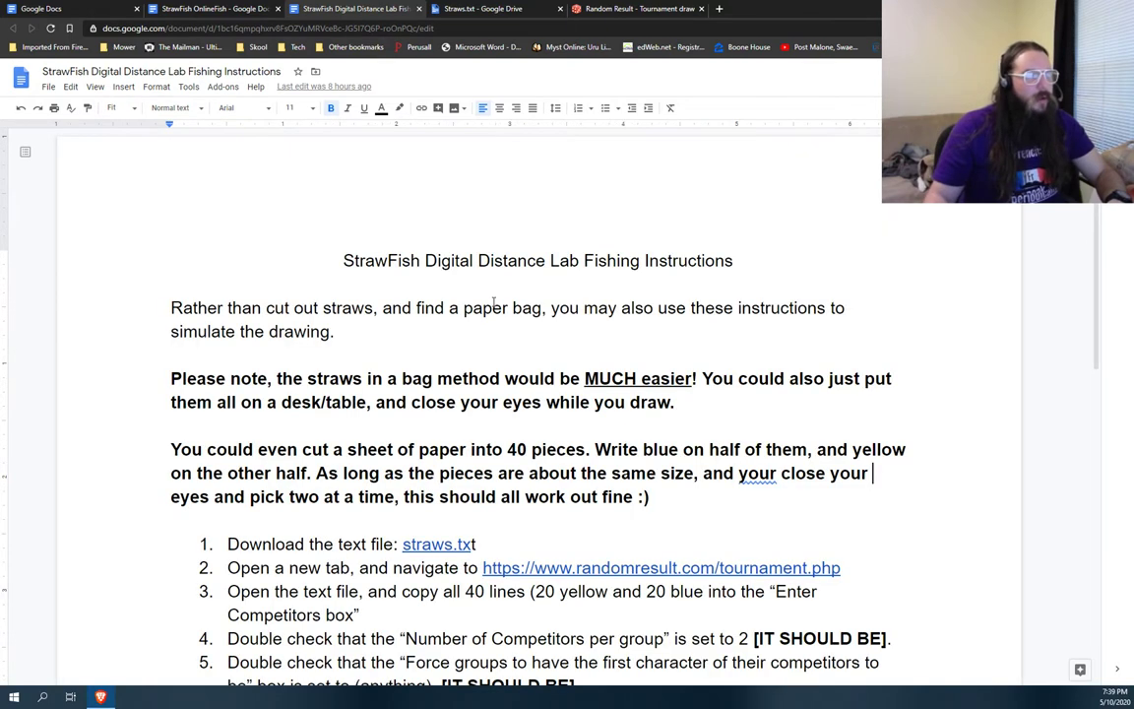
left_click(117, 107)
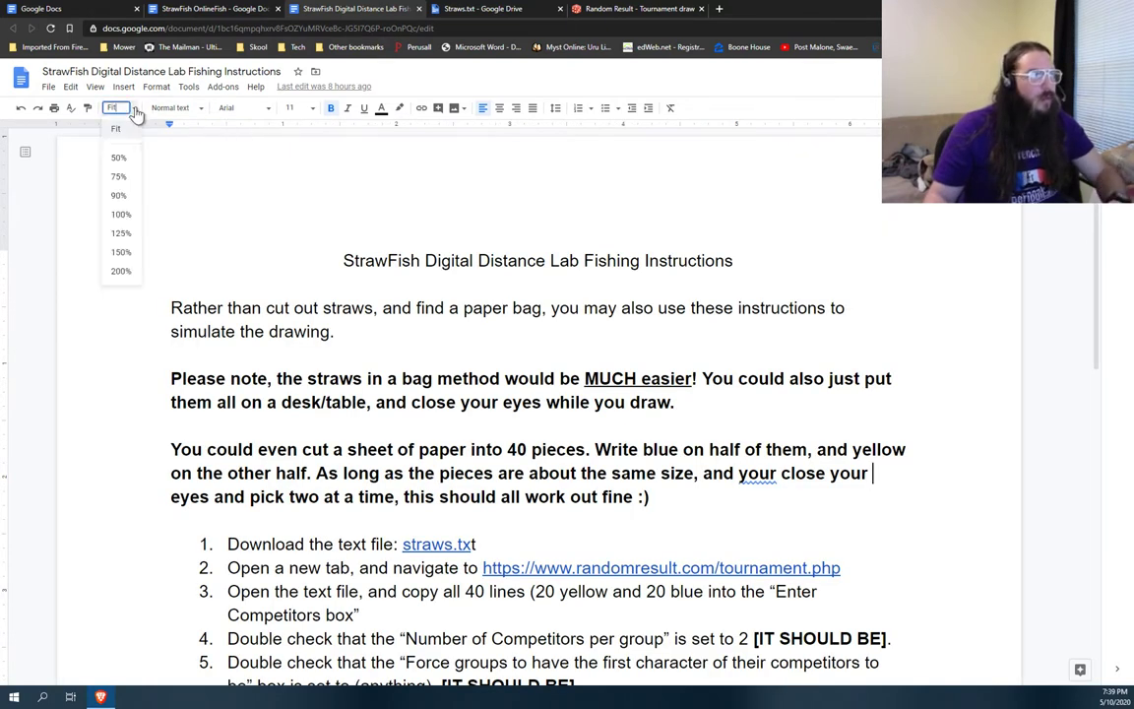
left_click(120, 213)
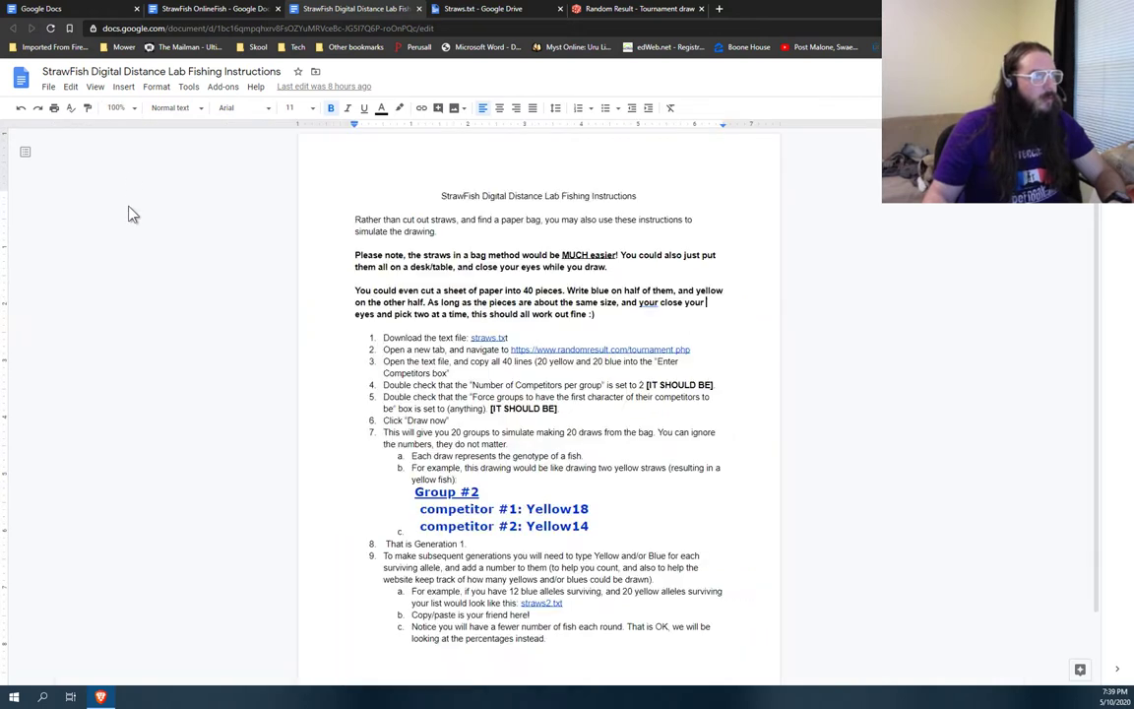
left_click(117, 107)
left_click(120, 130)
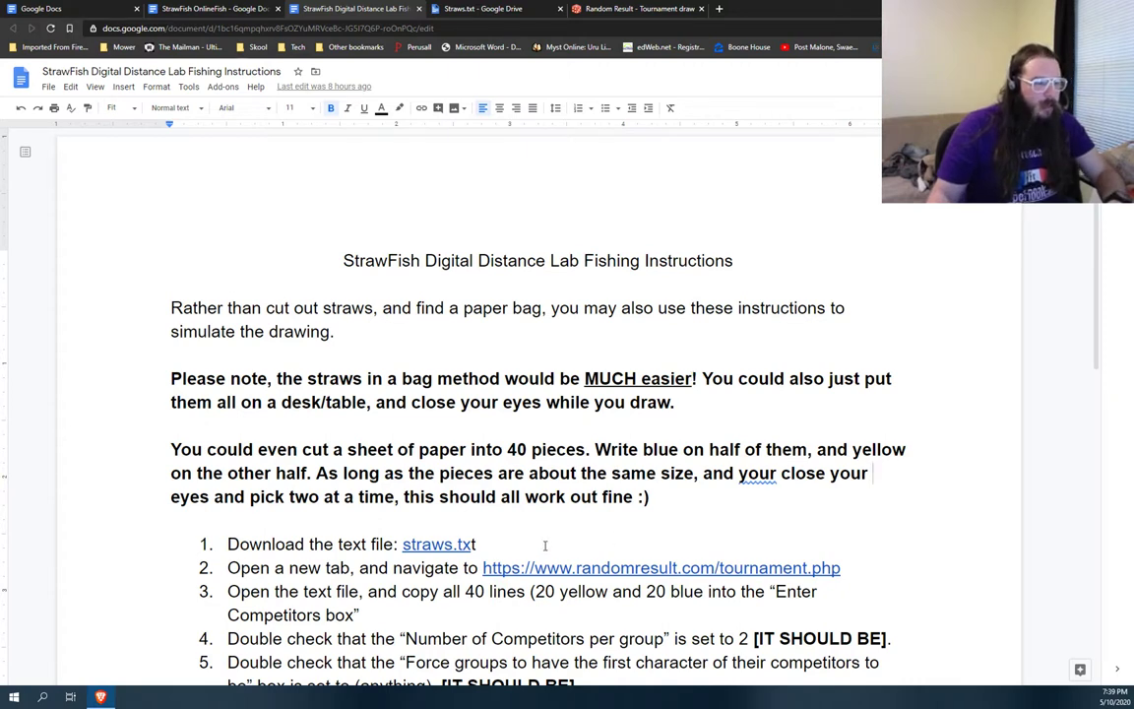
Step: Scroll through the instructions and preview the straws.txt link
scroll(275, 431, "down", 3)
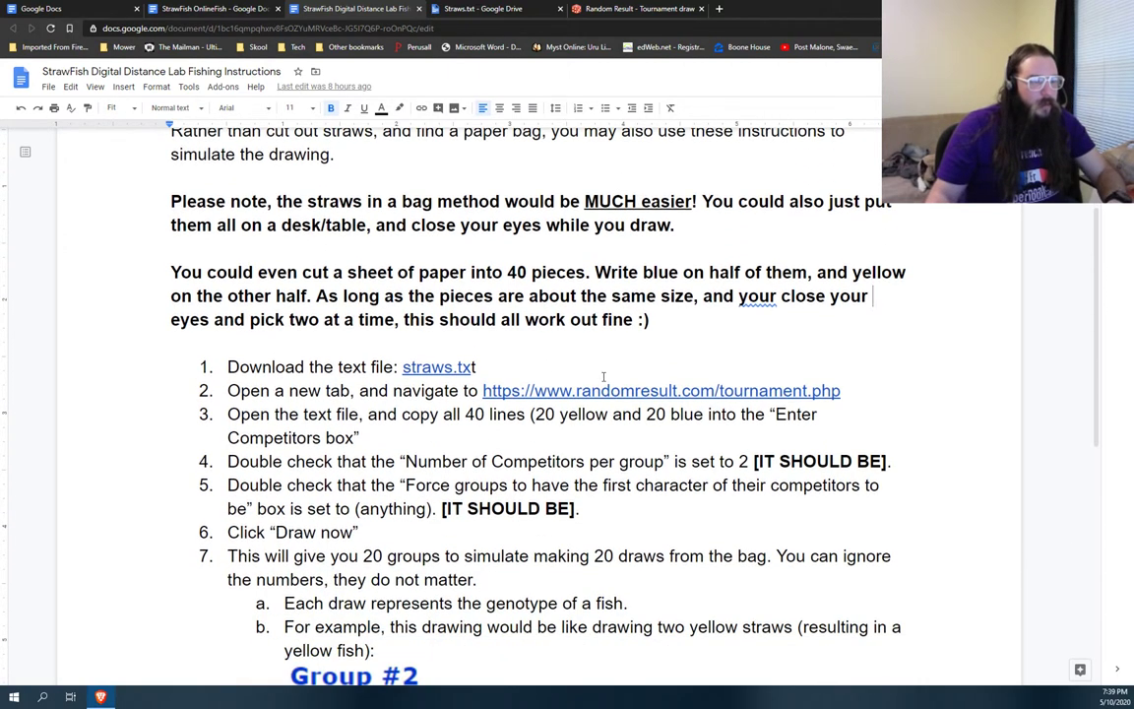
scroll(641, 438, "up", 2)
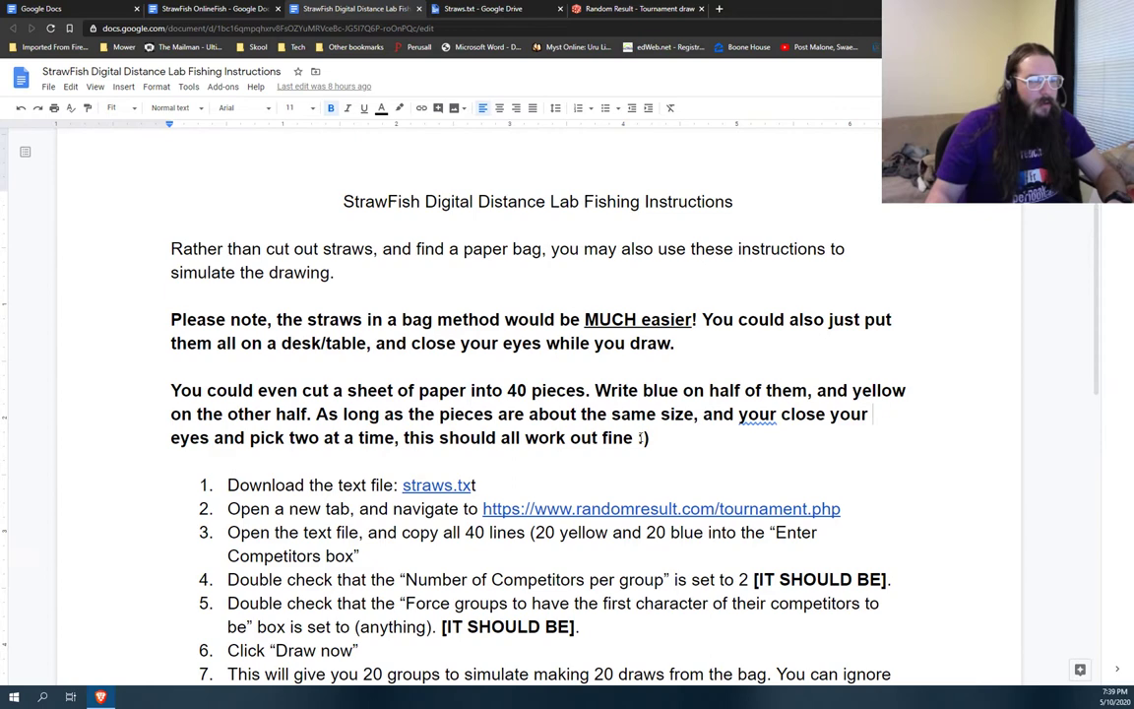
scroll(440, 420, "down", 1)
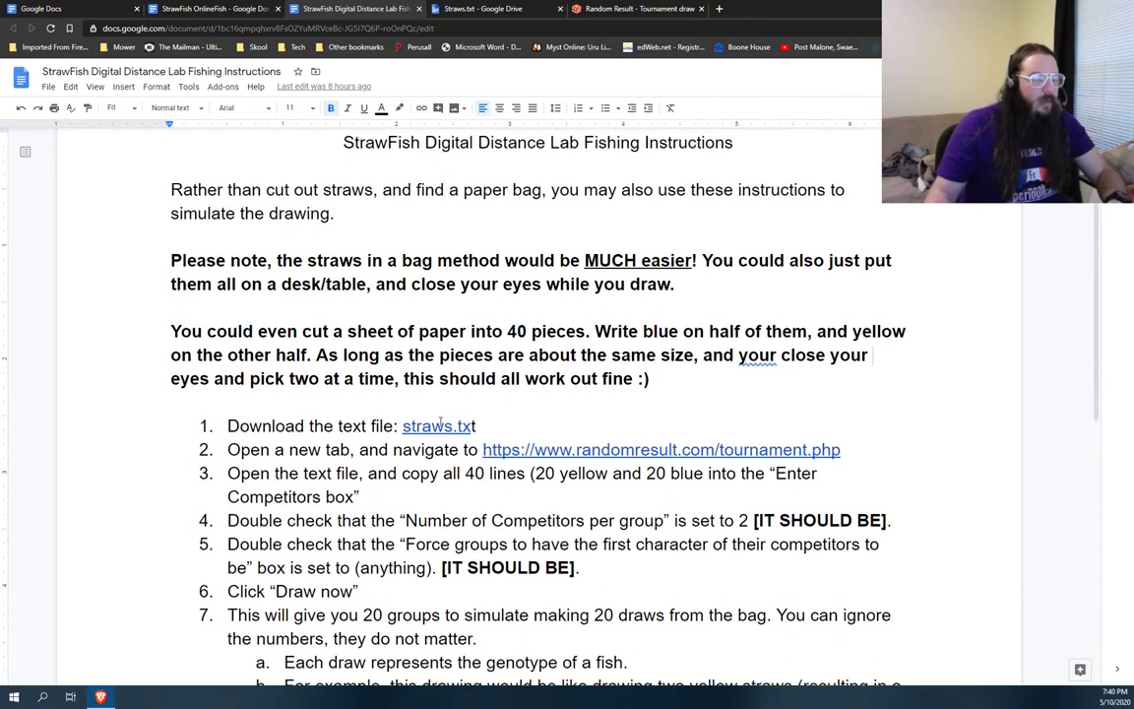
left_click(433, 426)
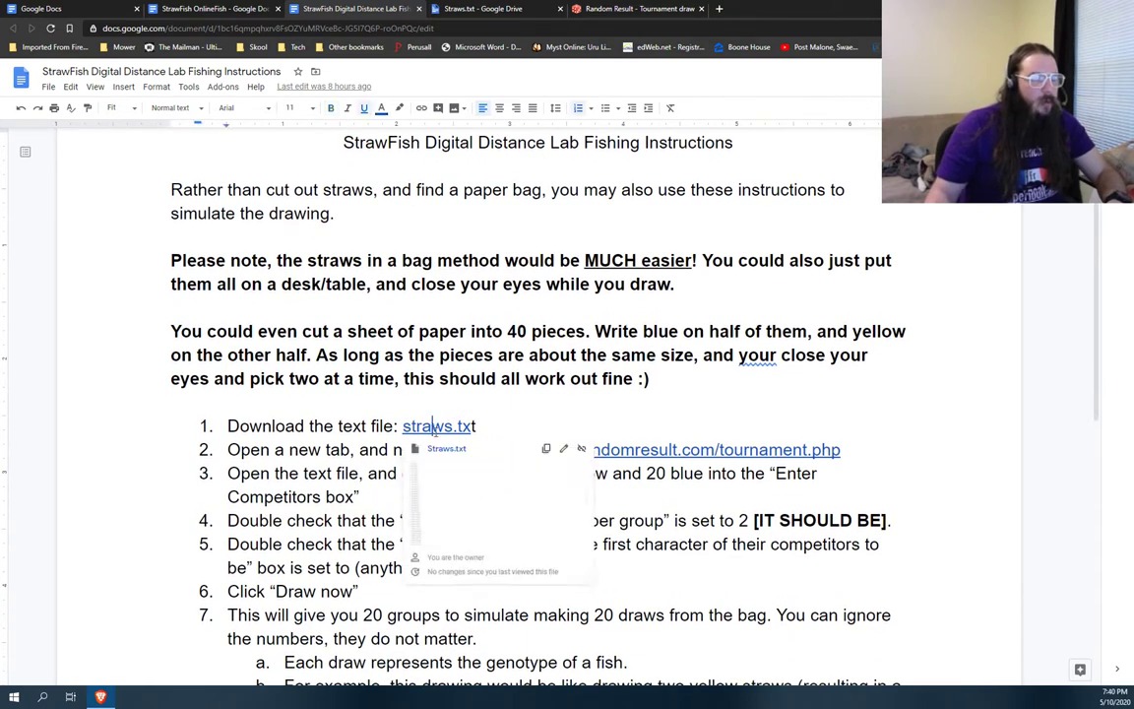
Step: View Straws.txt and point out the Blue12 and Blue18 entries
left_click(495, 8)
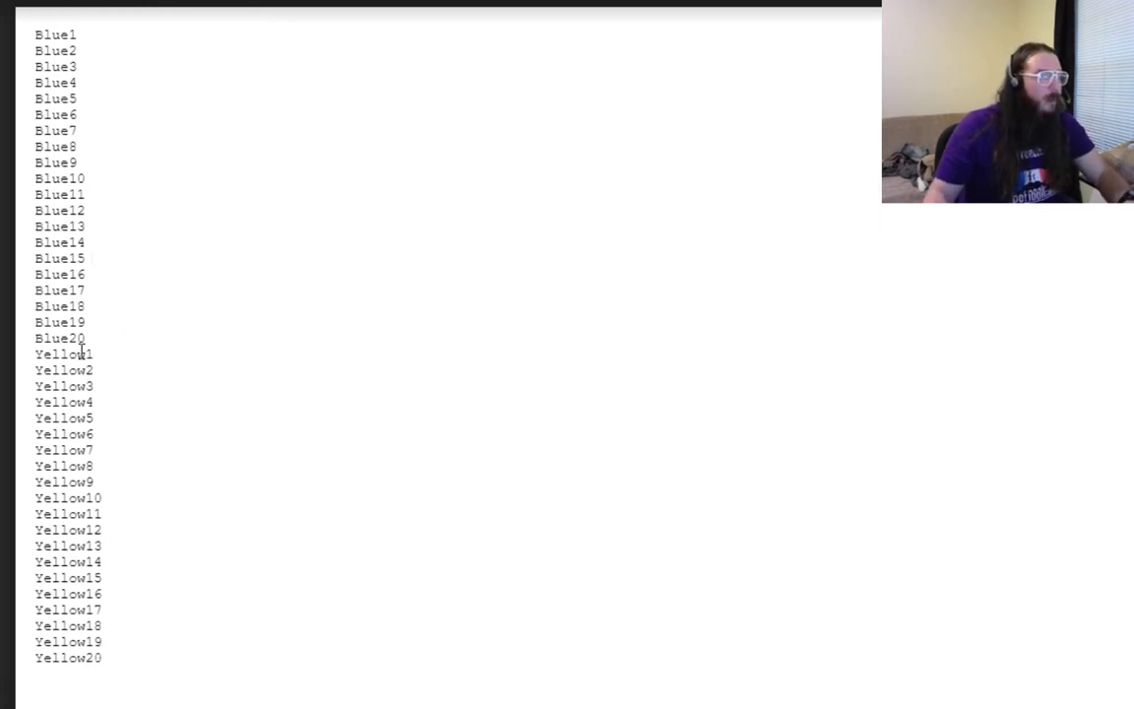
left_click_drag(85, 339, 46, 74)
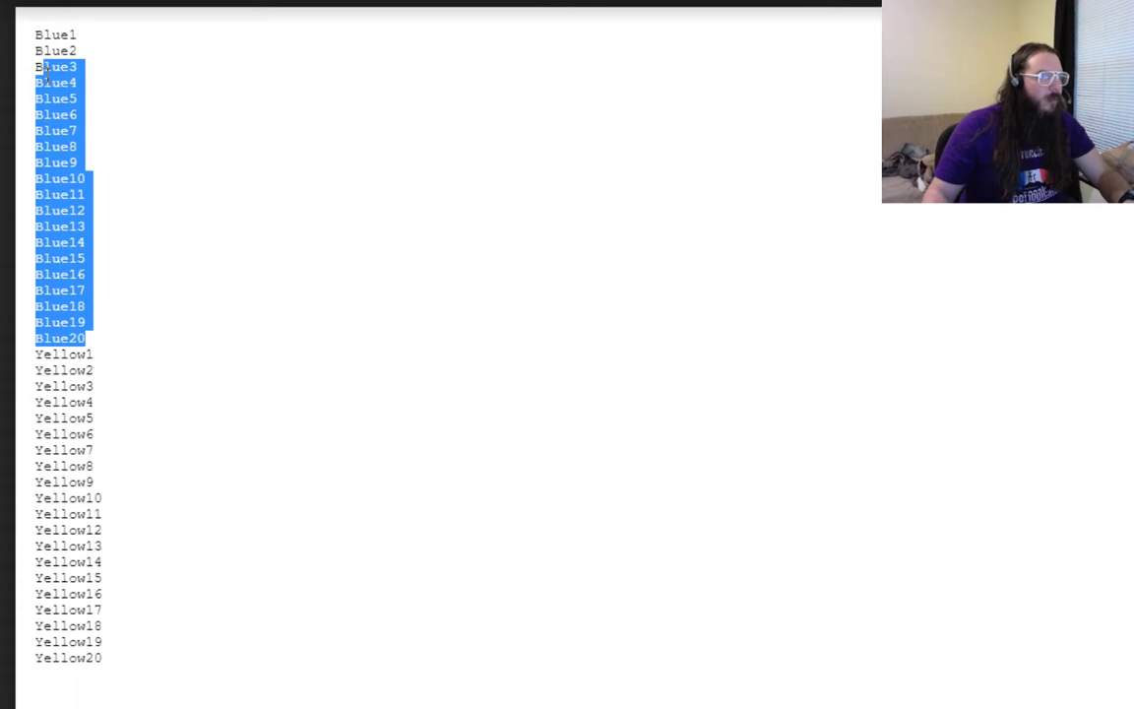
left_click(45, 74)
double_click(56, 306)
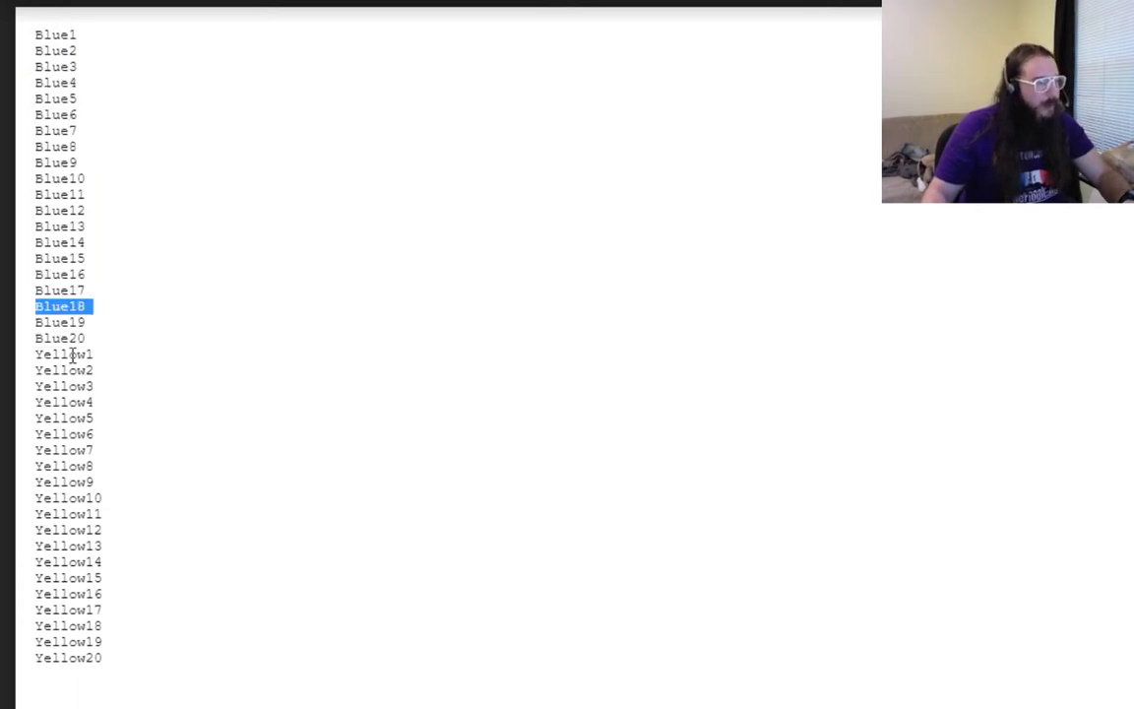
double_click(54, 210)
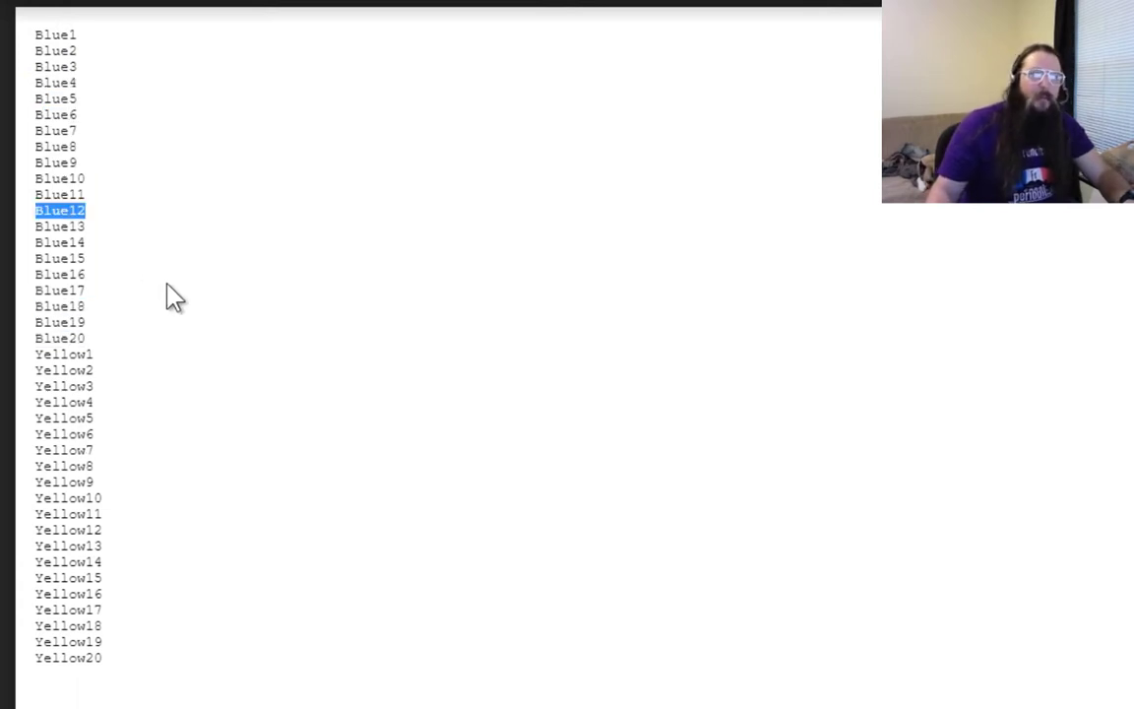
Step: Follow the randomresult.com tournament link to the Tournament draw page
key("alt+Tab")
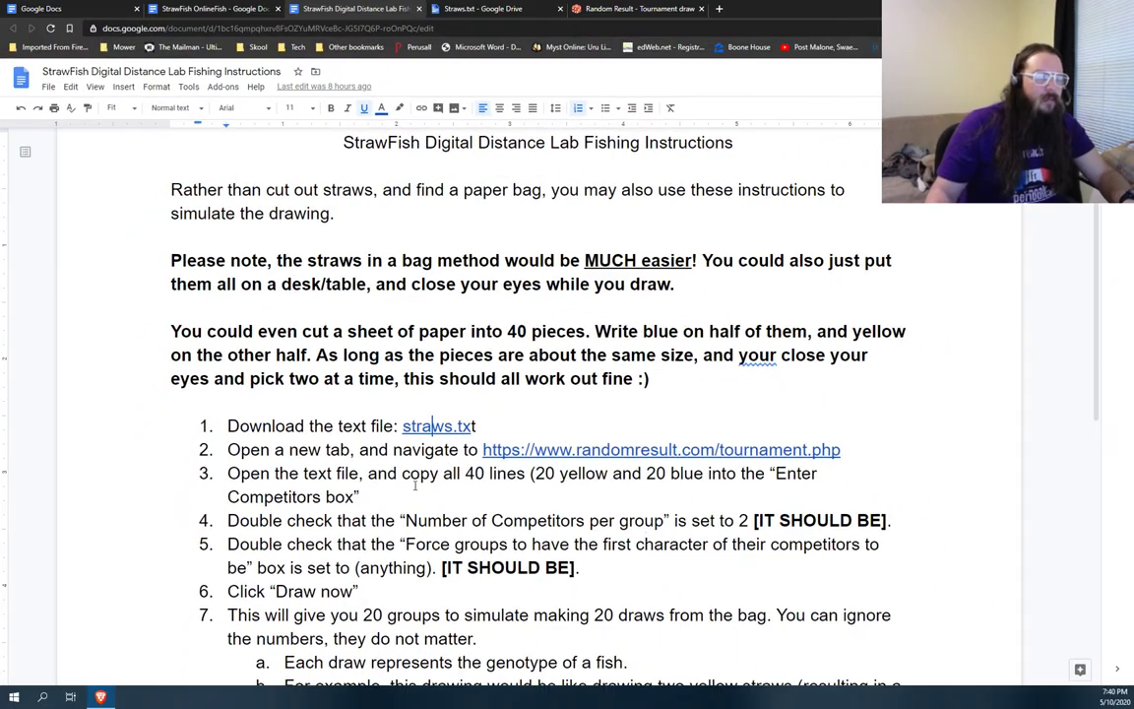
left_click(640, 448)
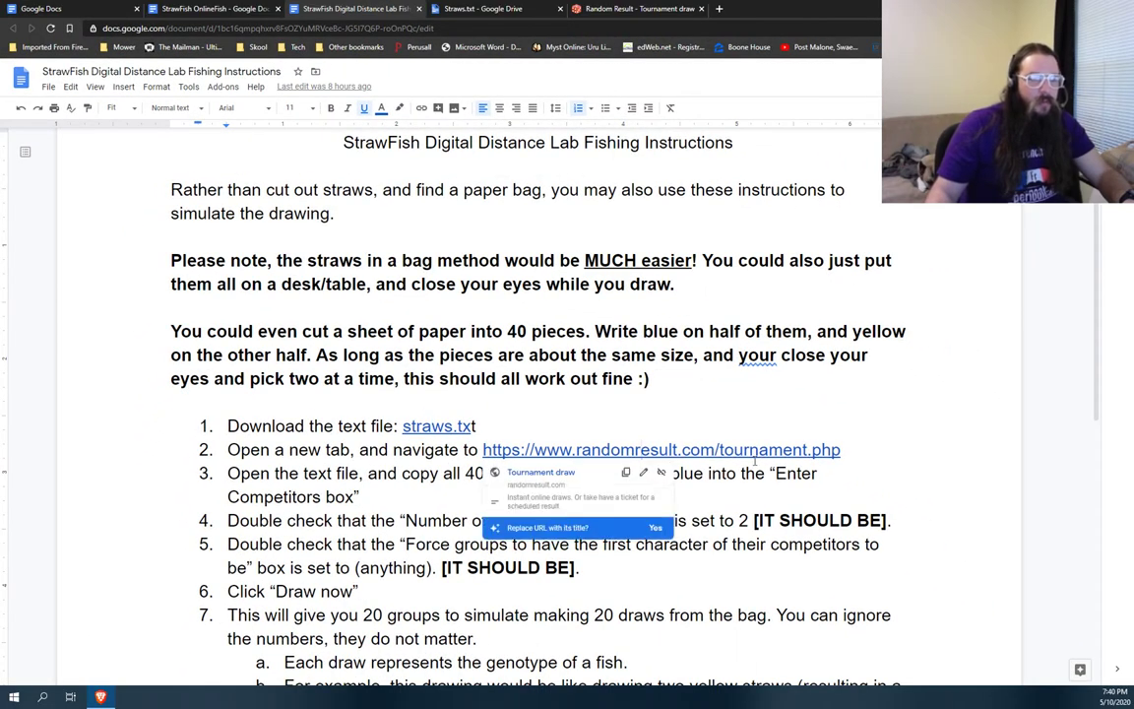
left_click(649, 8)
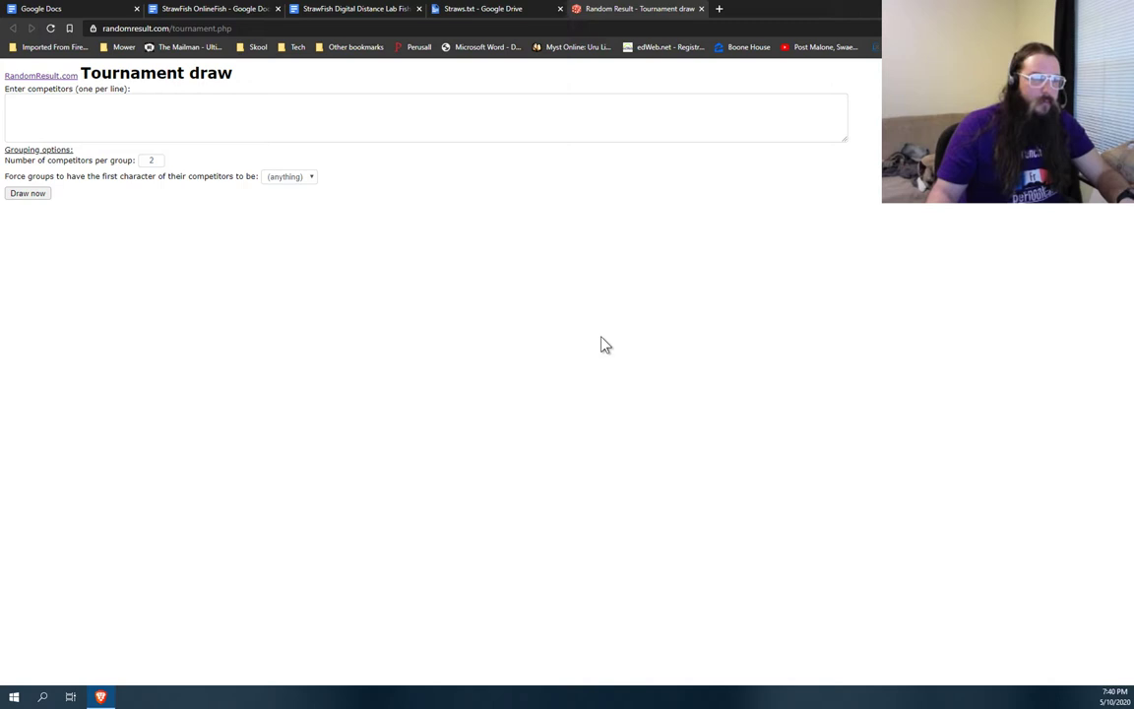
Step: Copy the full Blue1–Blue20, Yellow1–Yellow20 list from Straws.txt into the competitors box and enlarge it
left_click(480, 10)
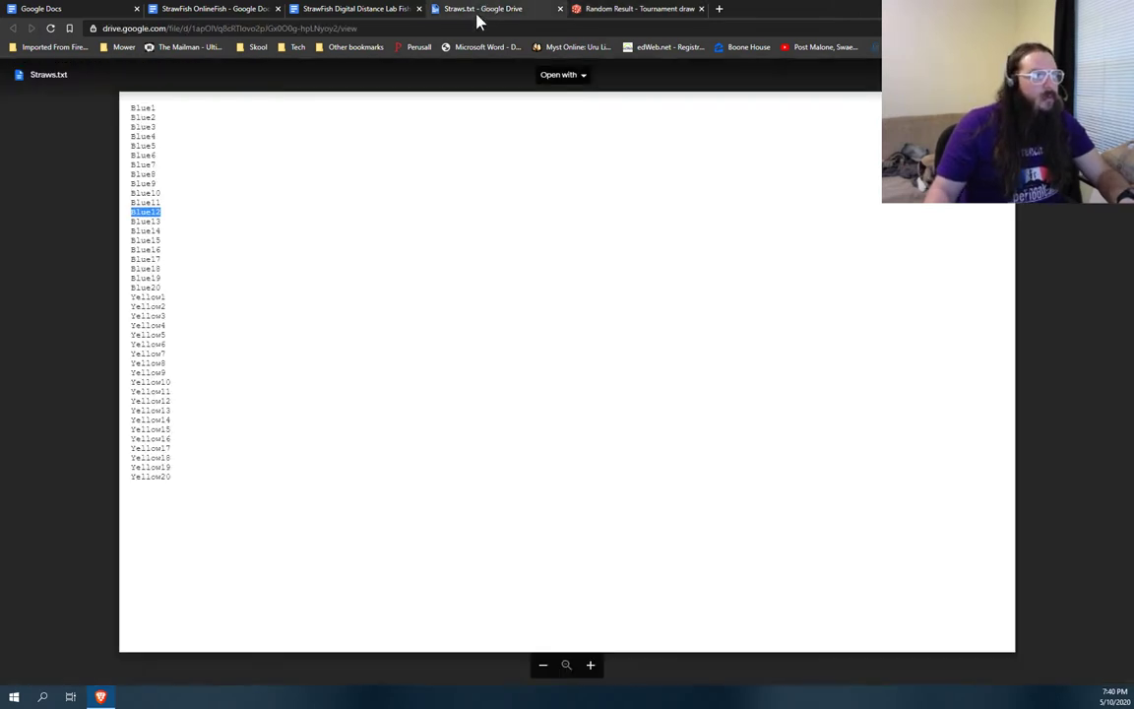
left_click_drag(132, 104, 194, 480)
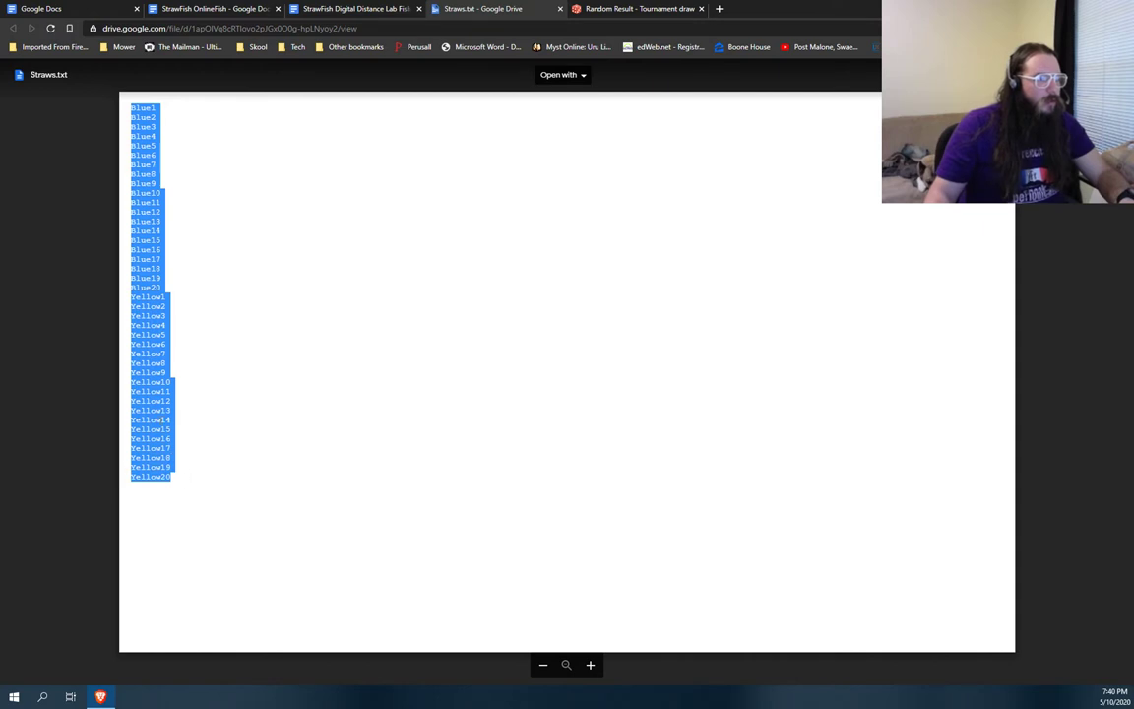
key("ctrl+c")
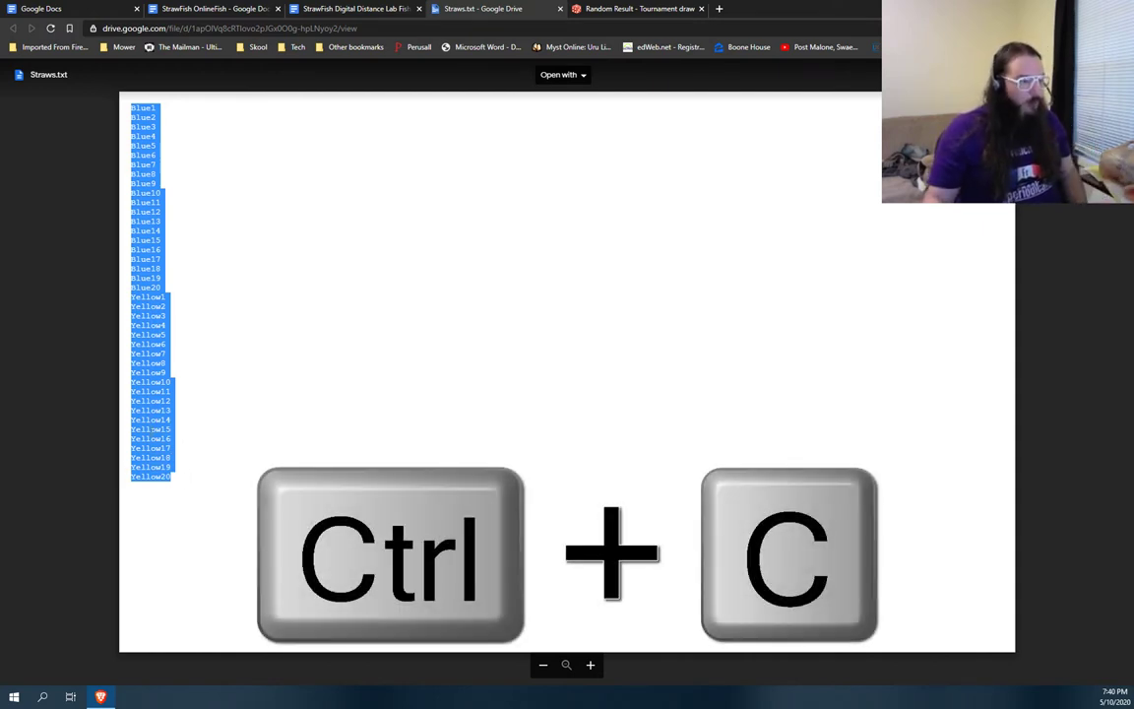
left_click(635, 8)
left_click(98, 116)
key("ctrl+v")
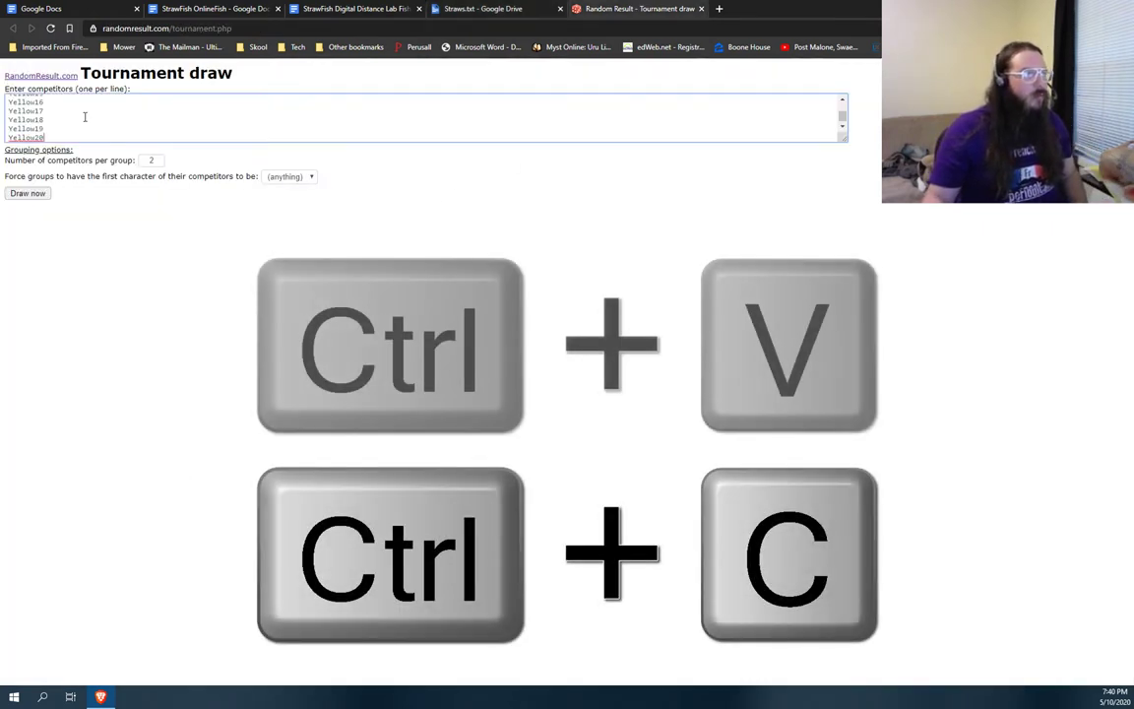
left_click_drag(844, 138, 871, 480)
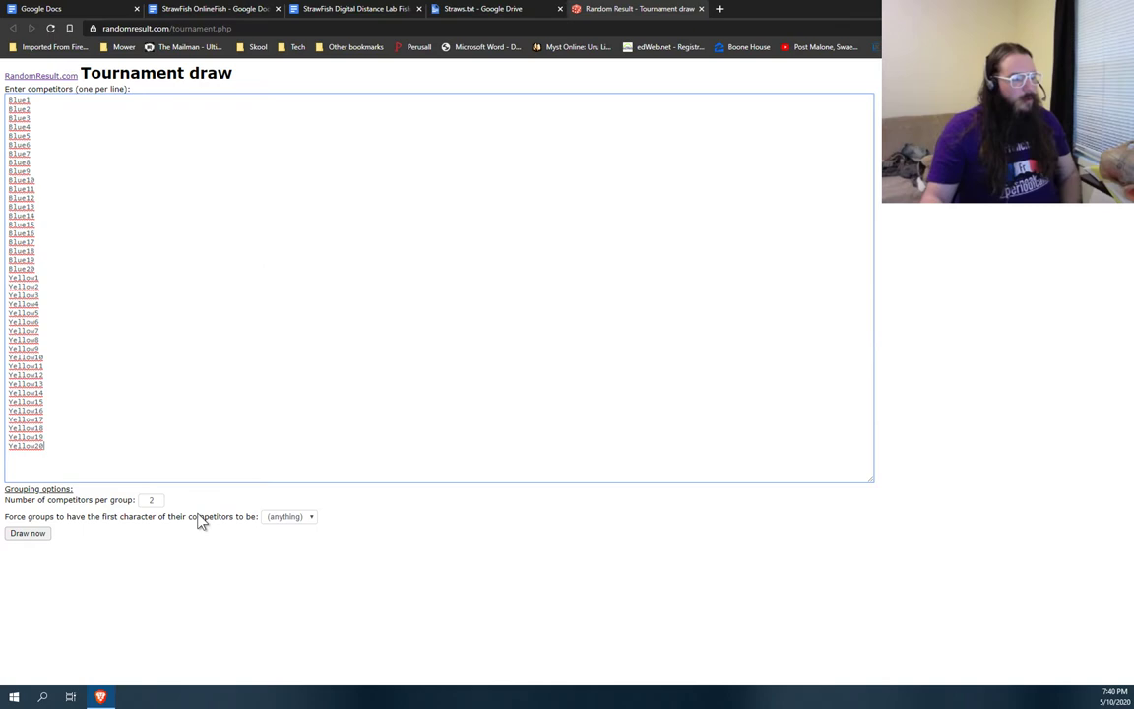
Step: Draw the straws into random pairs and read Group #1: Yellow14 and Blue18
left_click(35, 534)
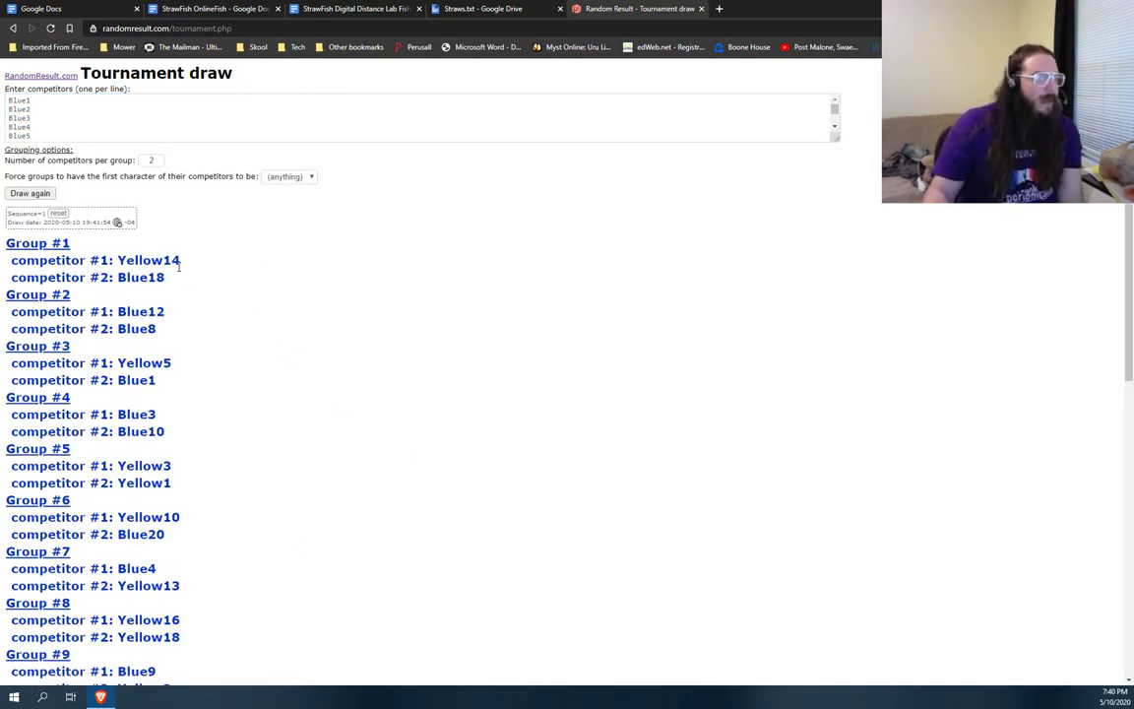
scroll(226, 263, "down", 6)
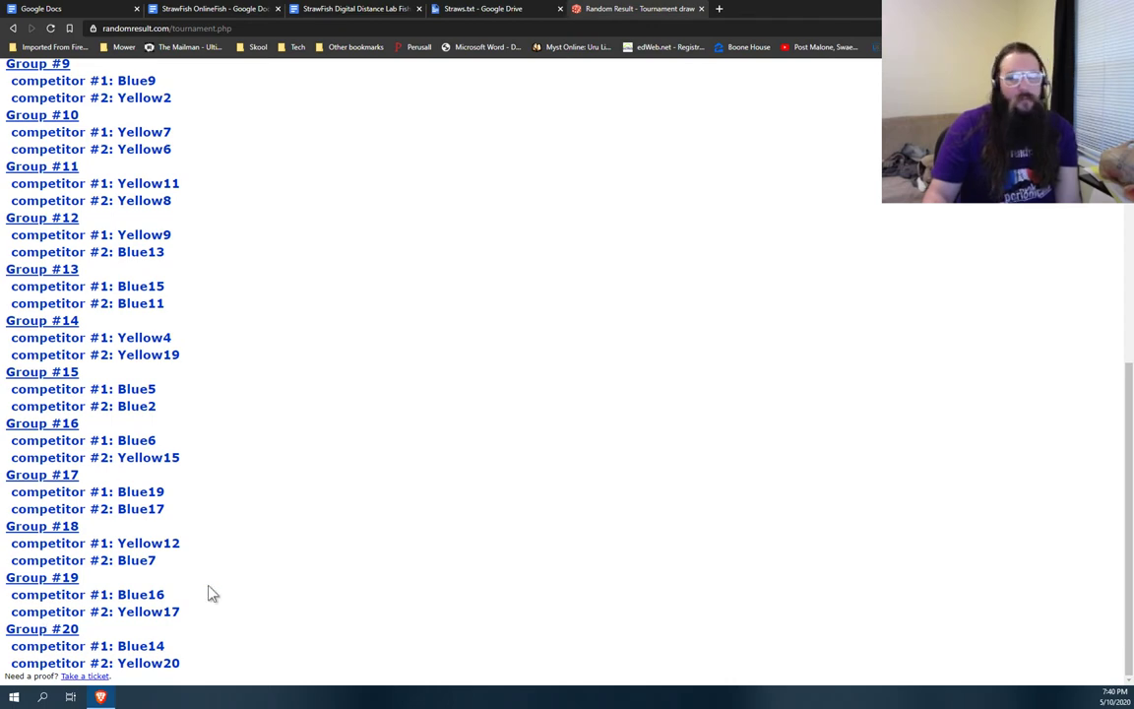
scroll(405, 364, "up", 6)
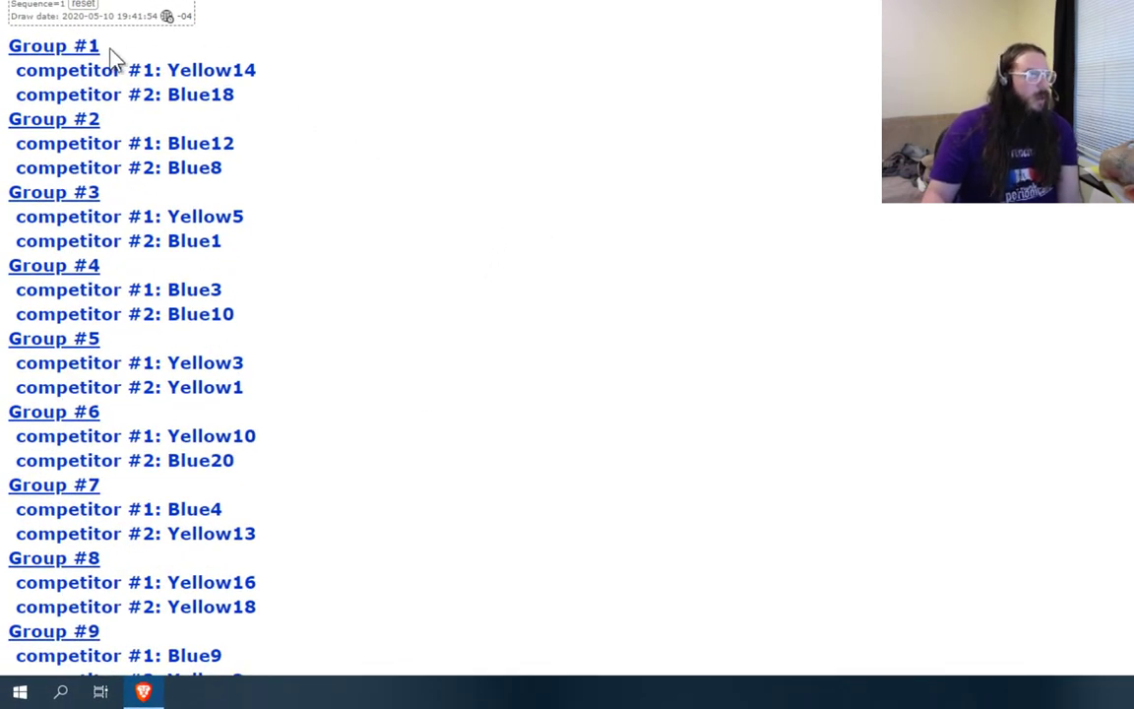
left_click_drag(259, 69, 276, 108)
left_click(185, 84)
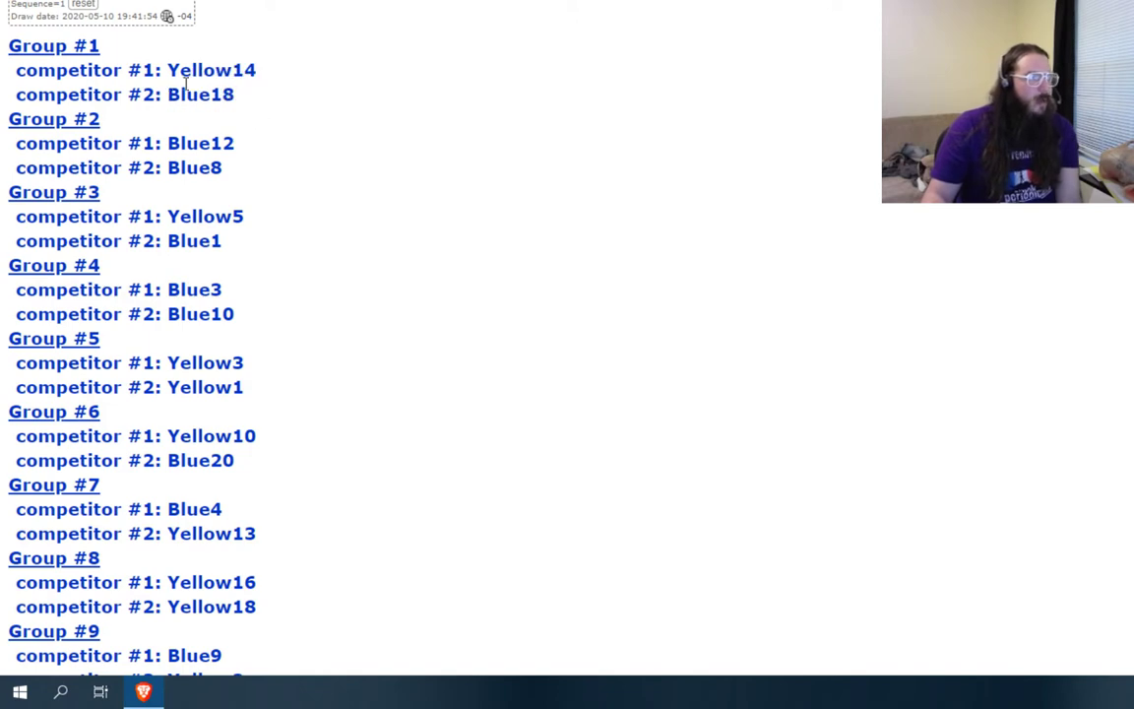
left_click_drag(169, 70, 276, 114)
left_click(234, 132)
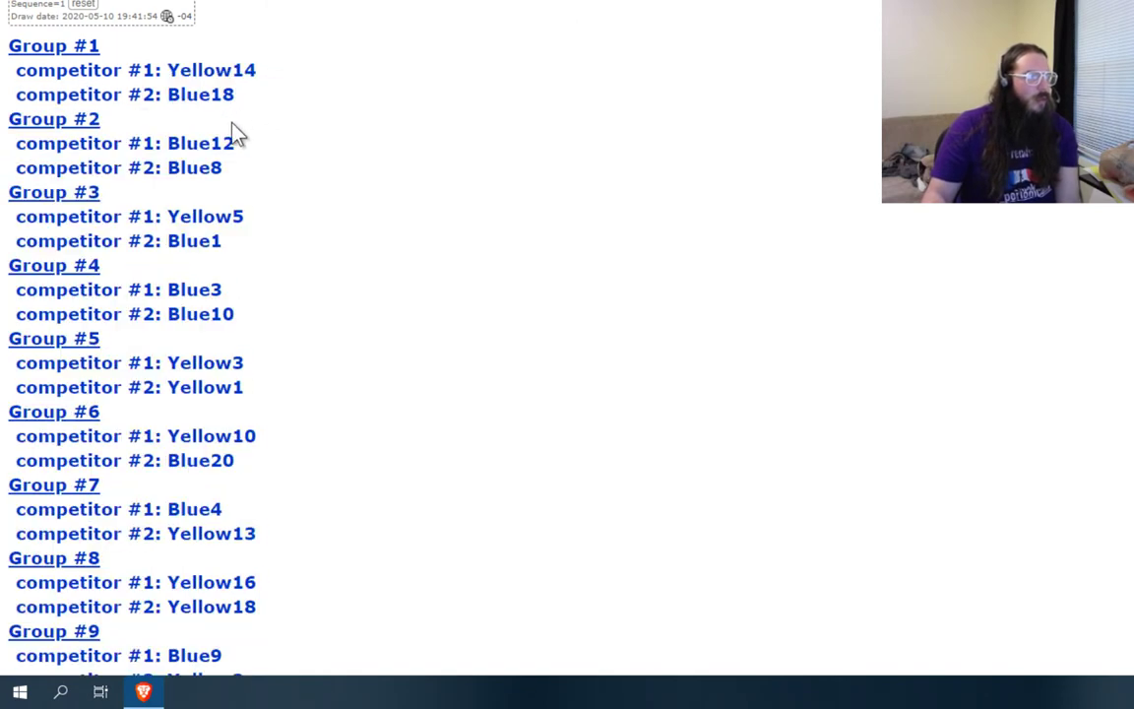
Step: Read Groups #2–#5 (Blue12/Blue8, Yellow5/Blue1, Blue3/Blue10, Yellow3/Yellow1), then return to the instructions
double_click(209, 146)
double_click(208, 166)
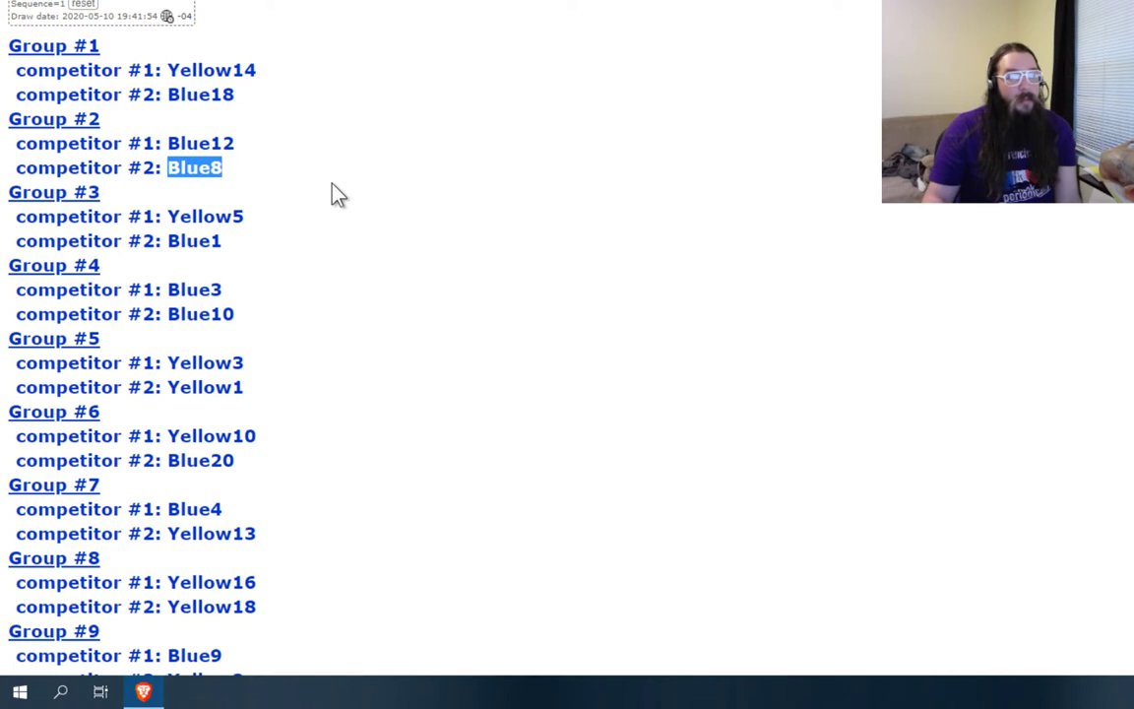
double_click(197, 216)
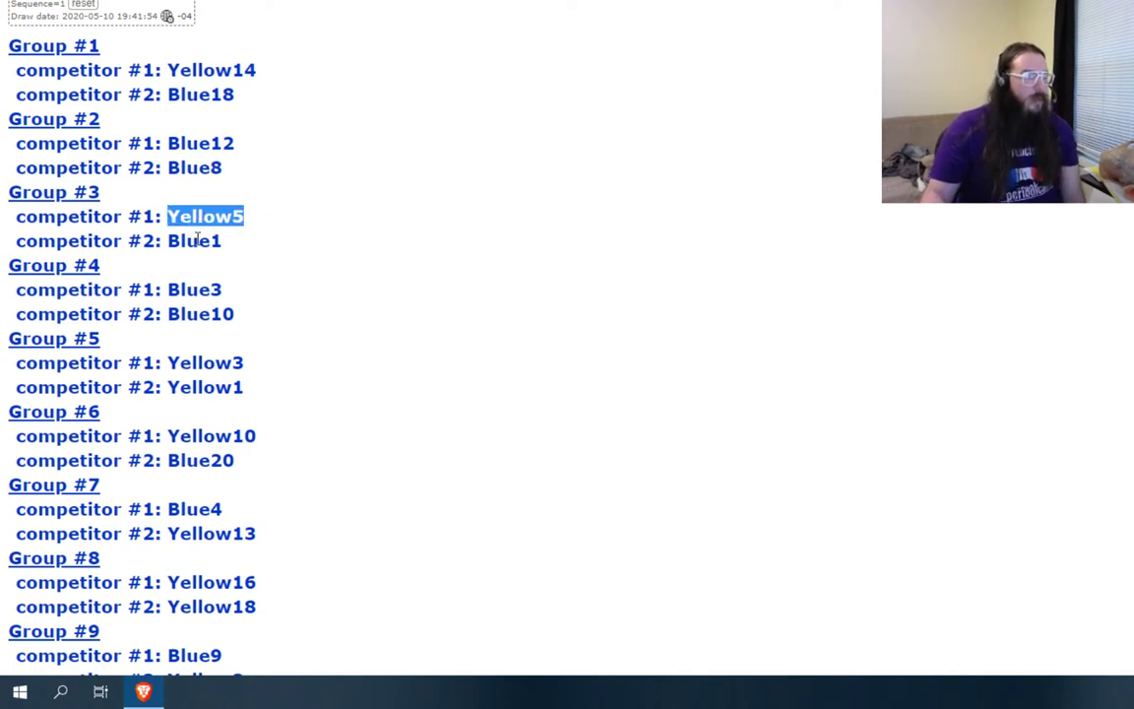
double_click(198, 240)
double_click(201, 289)
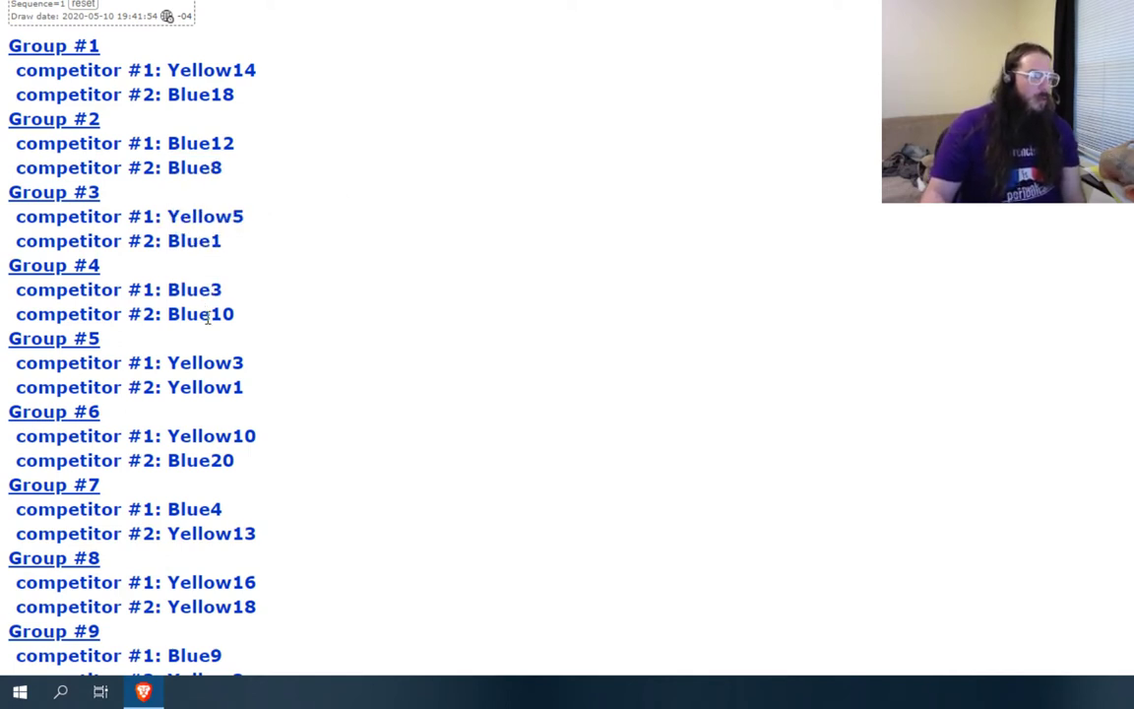
double_click(202, 314)
double_click(199, 363)
double_click(201, 388)
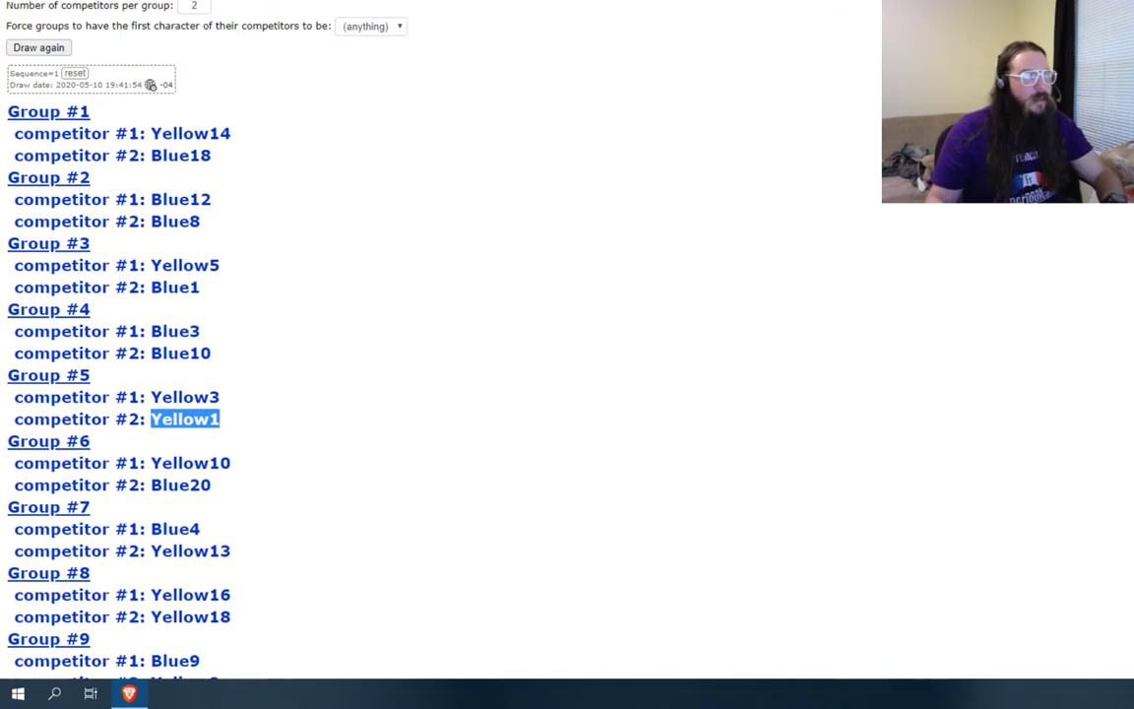
left_click(339, 9)
Step: Go to the StrawFish OnlineFish worksheet and select the control row's '# of yellow' cell
scroll(505, 299, "down", 4)
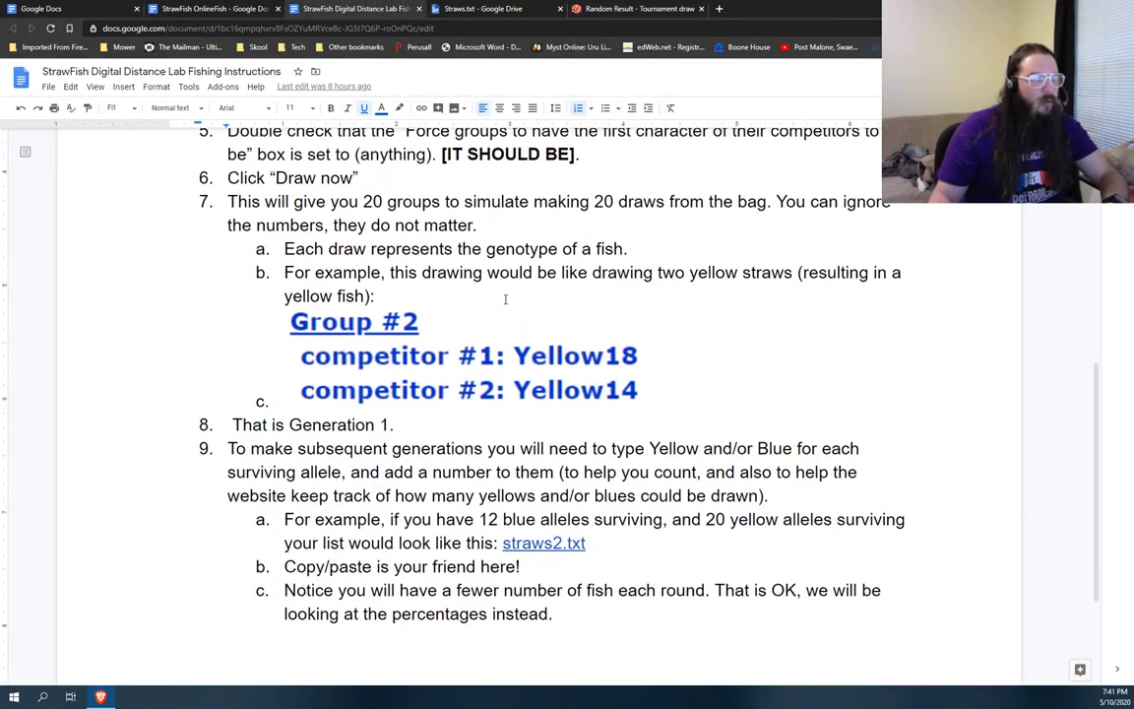
scroll(505, 299, "down", 2)
scroll(505, 299, "up", 2)
key("ctrl+shift+Tab")
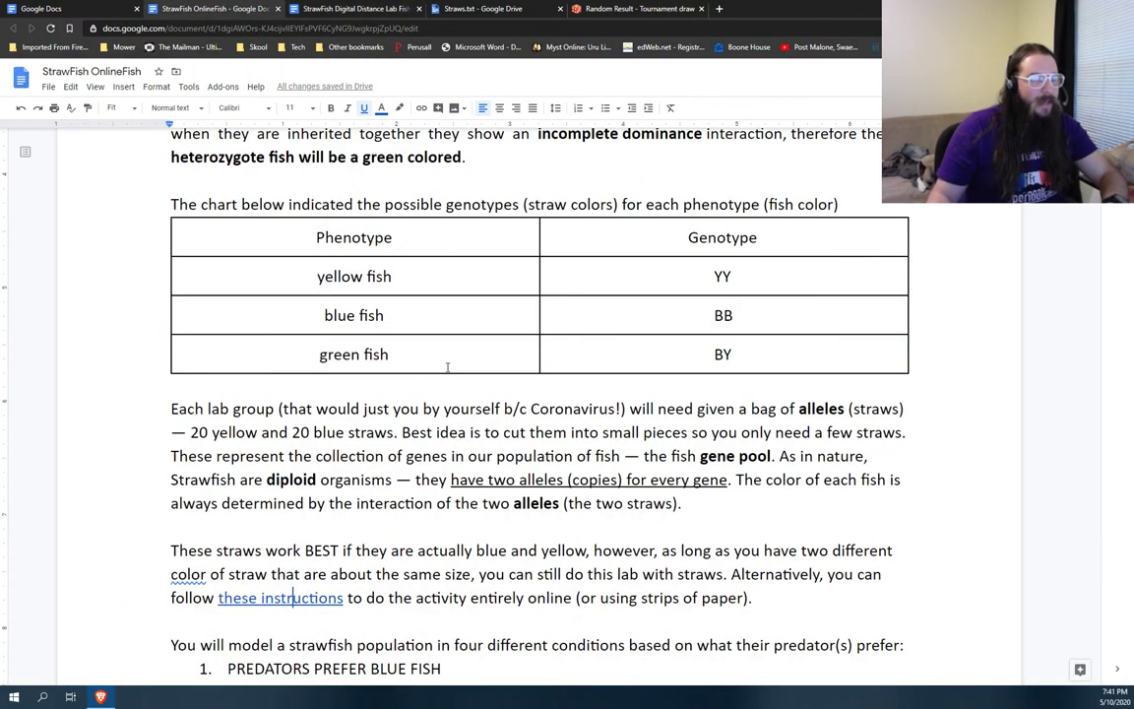
scroll(447, 367, "down", 15)
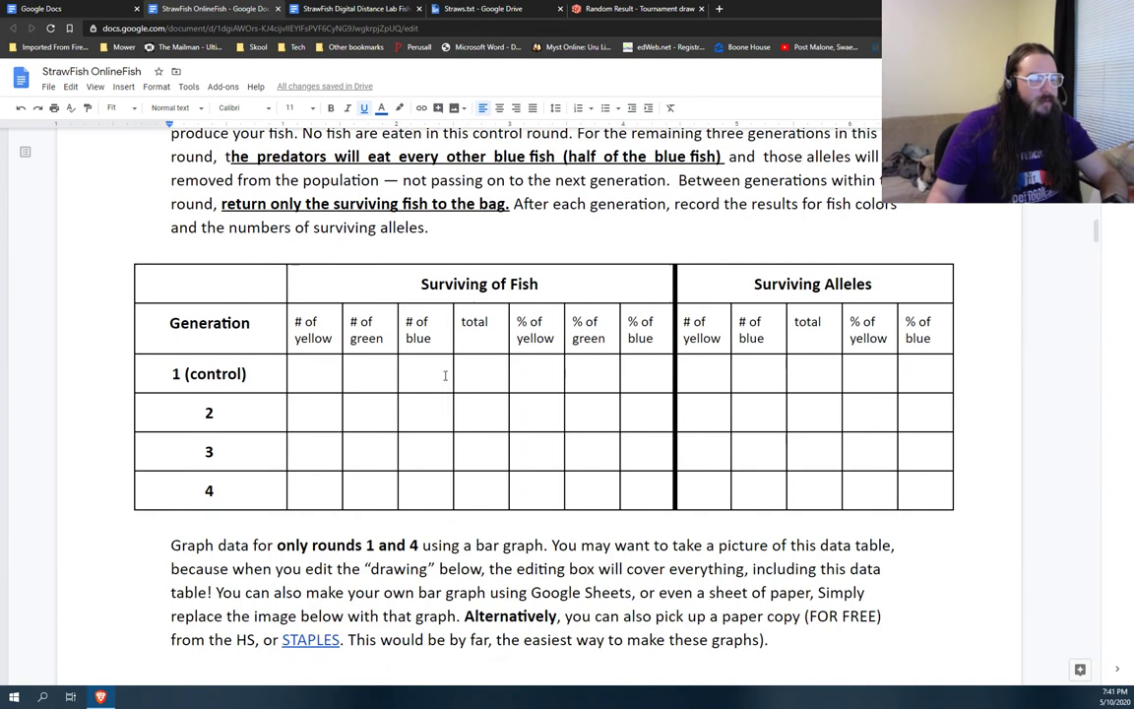
left_click(333, 369)
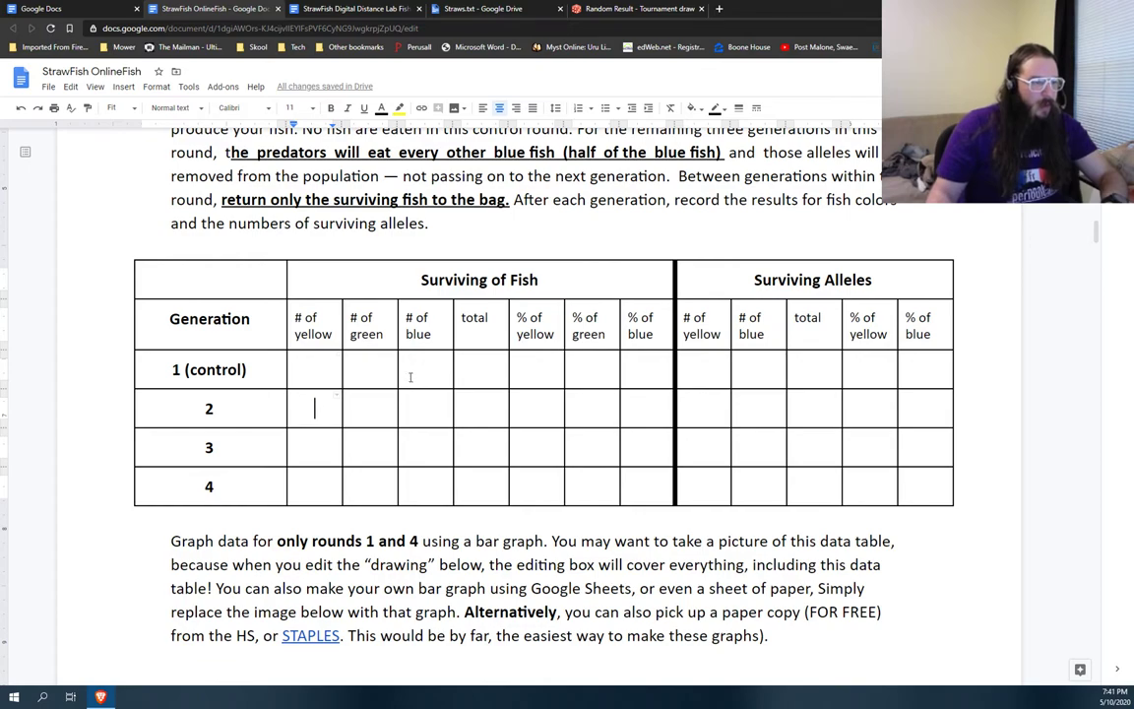
Step: Move between the lab instructions, OnlineFish worksheet and Straws.txt to reach steps 7–9
scroll(410, 377, "up", 20)
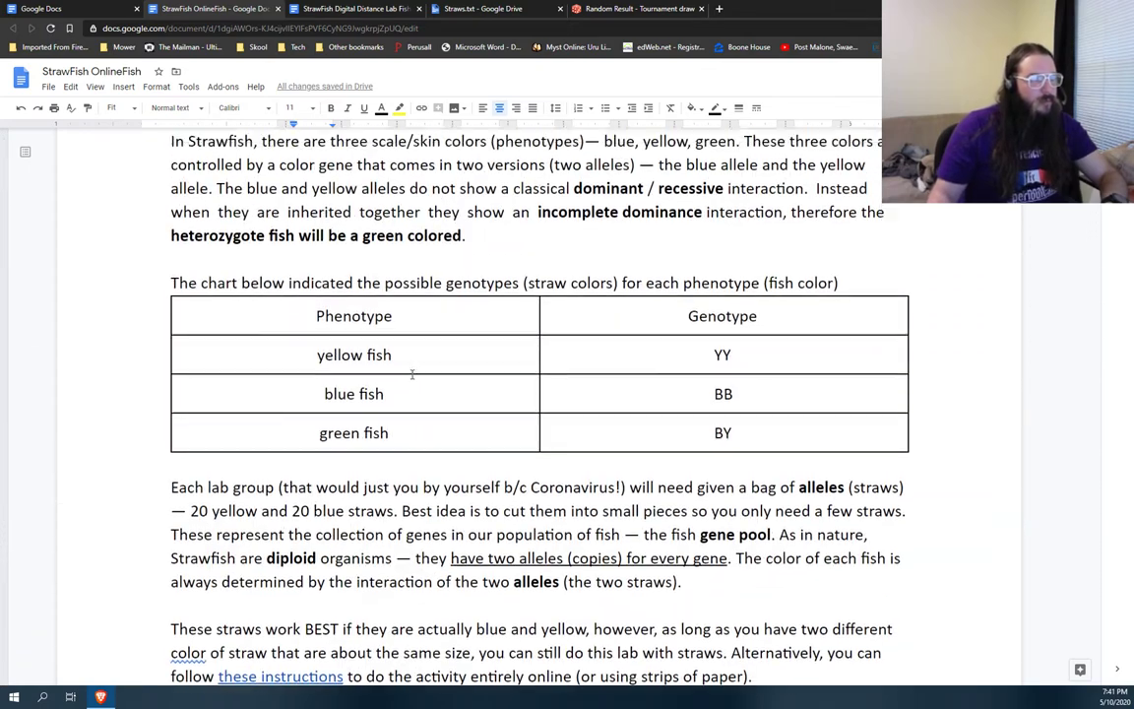
scroll(412, 374, "up", 5)
left_click(372, 9)
scroll(428, 325, "down", 5)
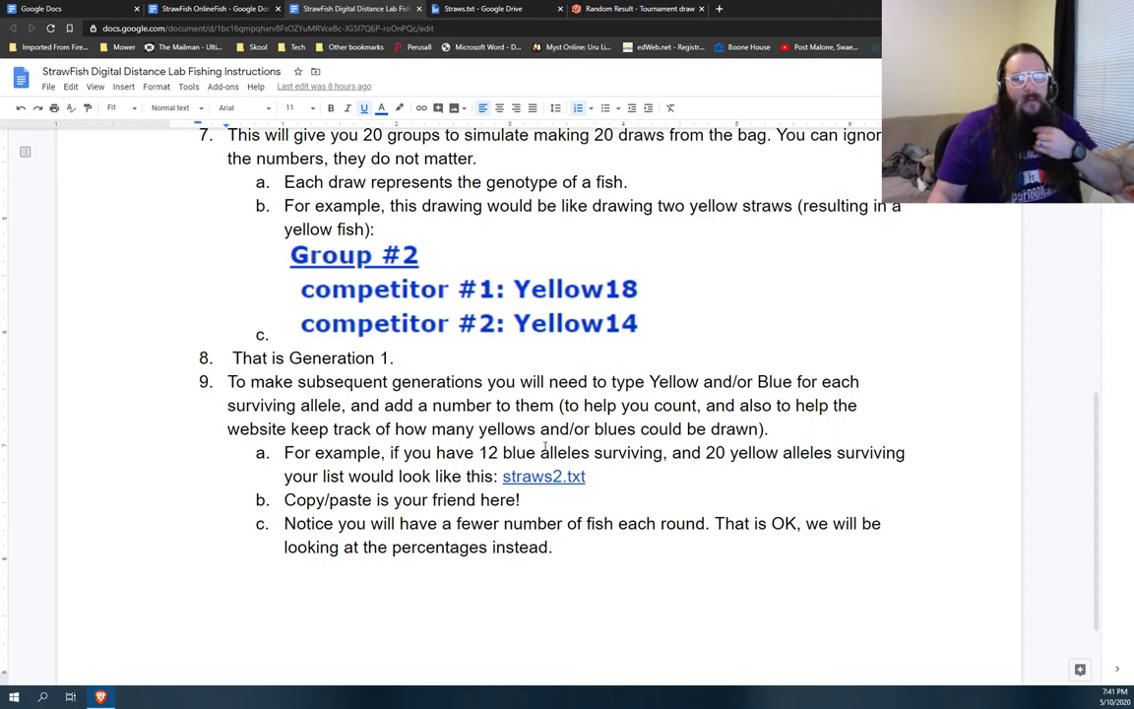
left_click(274, 9)
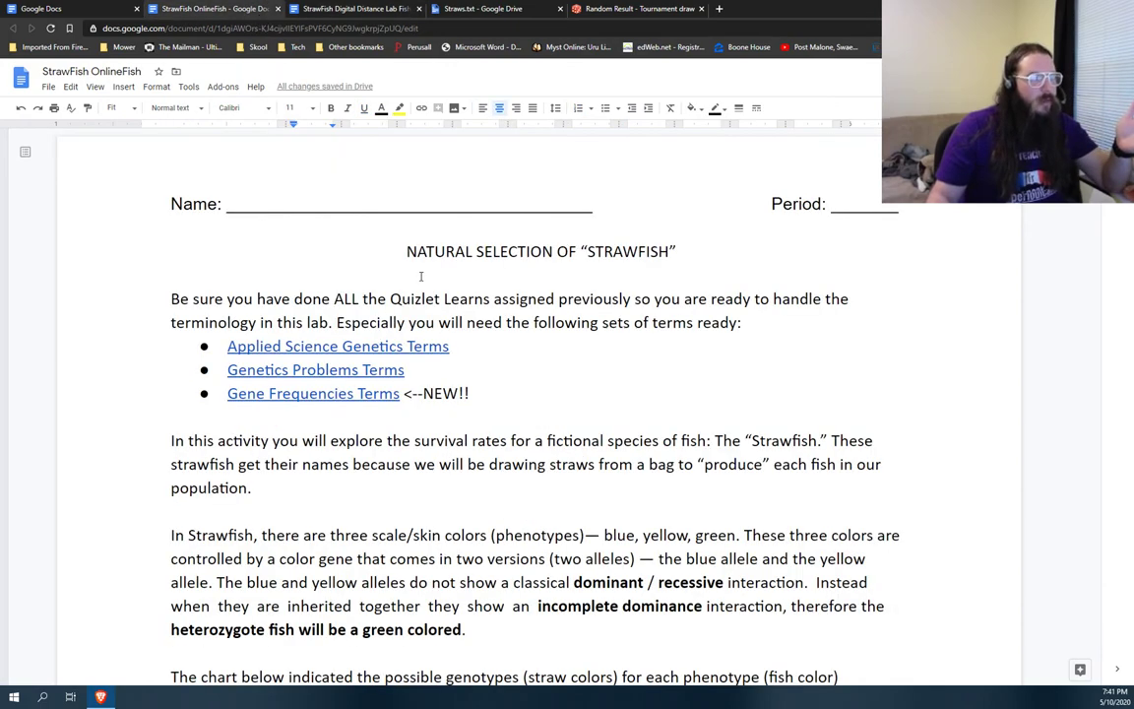
scroll(421, 296, "down", 6)
scroll(515, 404, "down", 2)
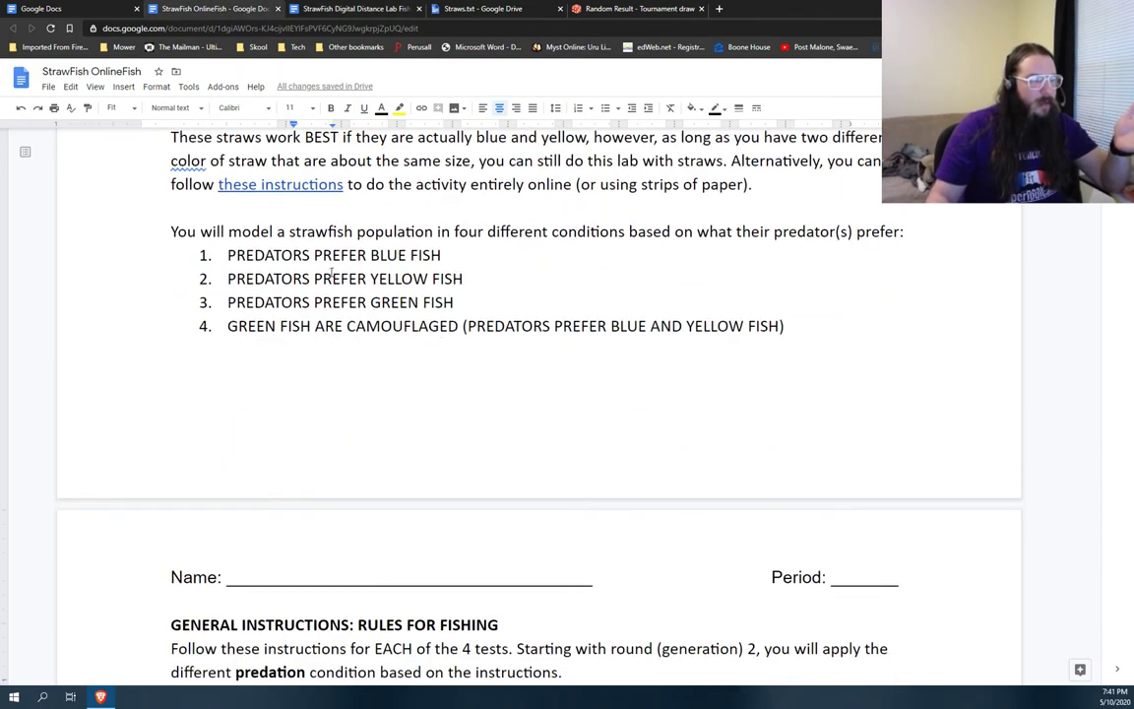
left_click(484, 9)
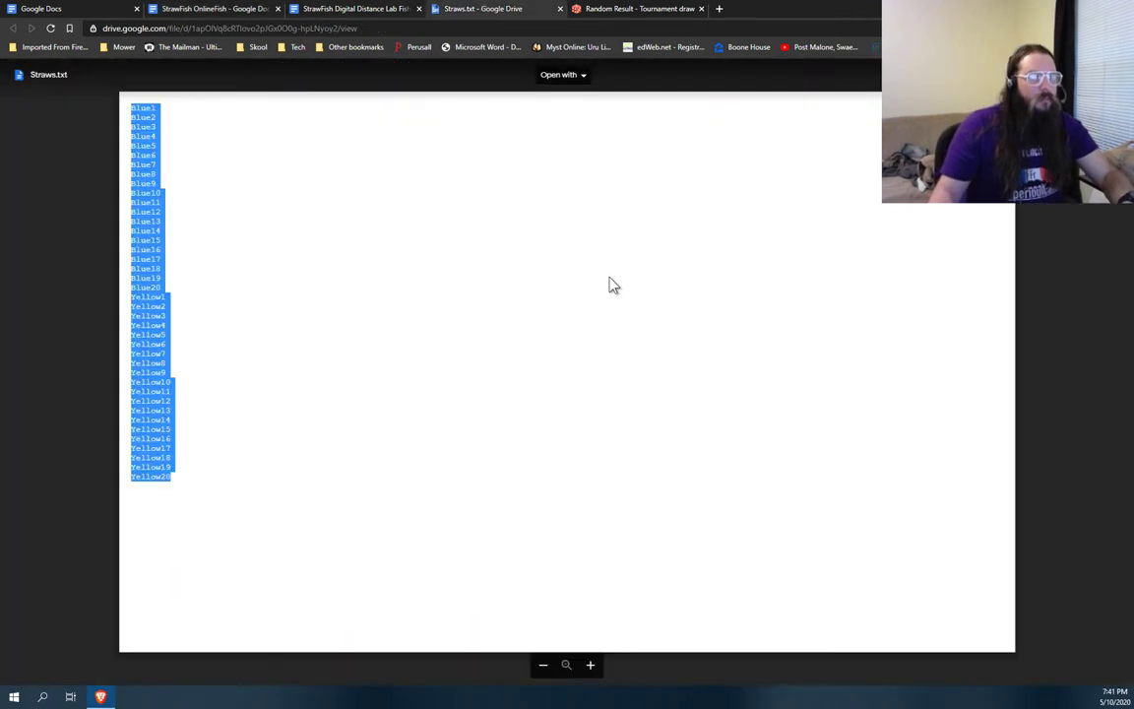
left_click(346, 9)
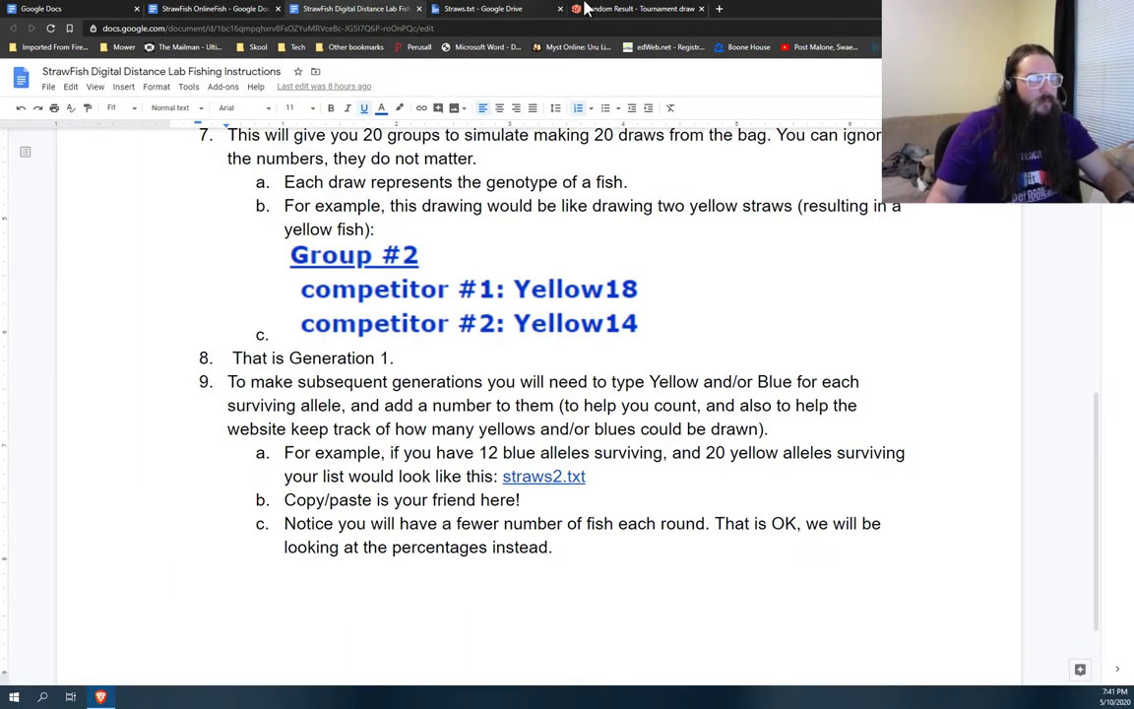
Step: On the draw results, identify Group #4's blue pair, Blue3 and Blue10
left_click(630, 8)
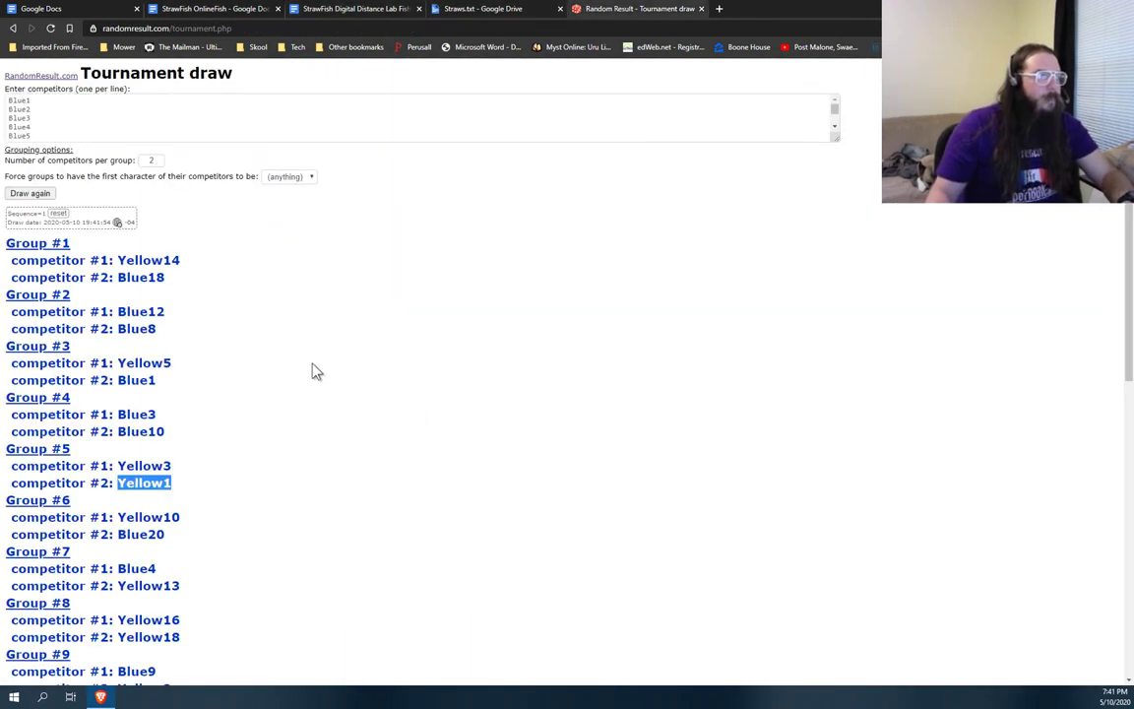
double_click(117, 313)
left_click_drag(117, 329, 154, 314)
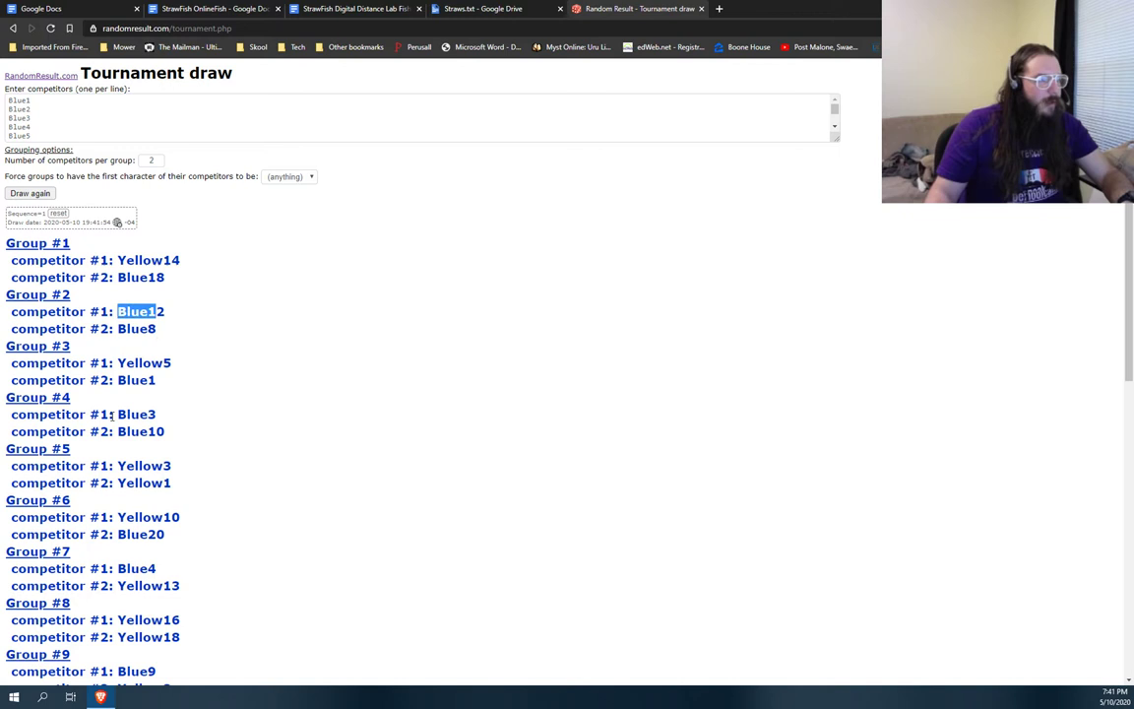
left_click_drag(116, 415, 178, 441)
left_click(197, 435)
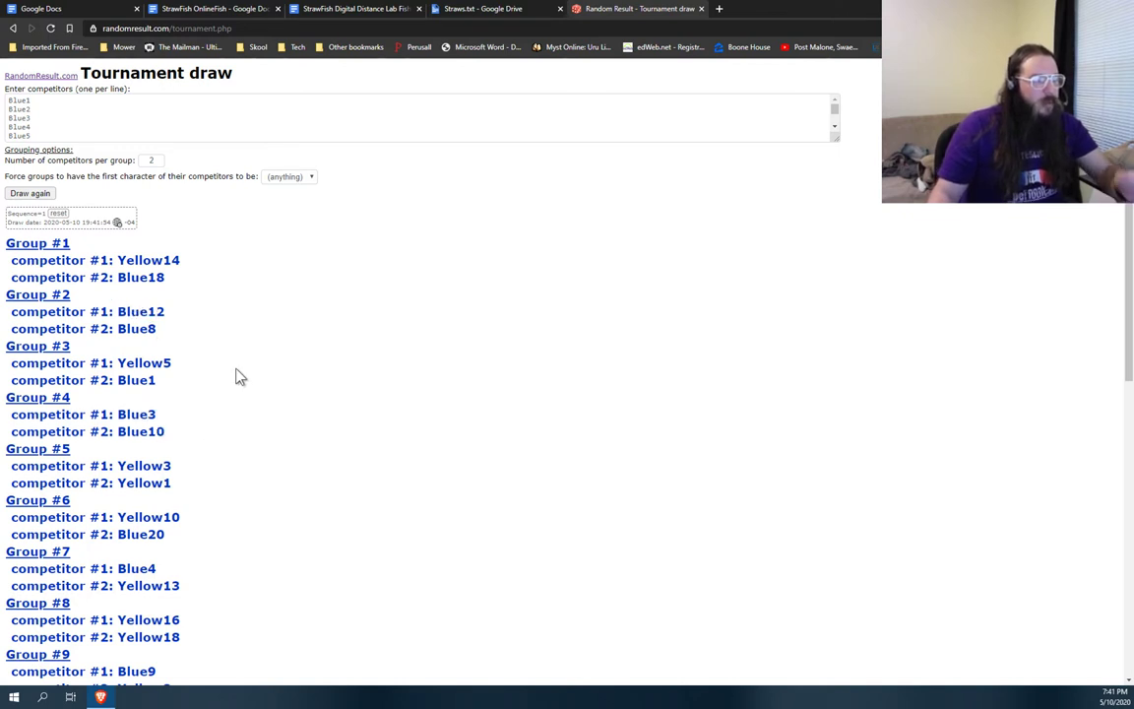
Step: Delete Blue3 and Blue10 from the enlarged competitors list
left_click_drag(835, 139, 903, 455)
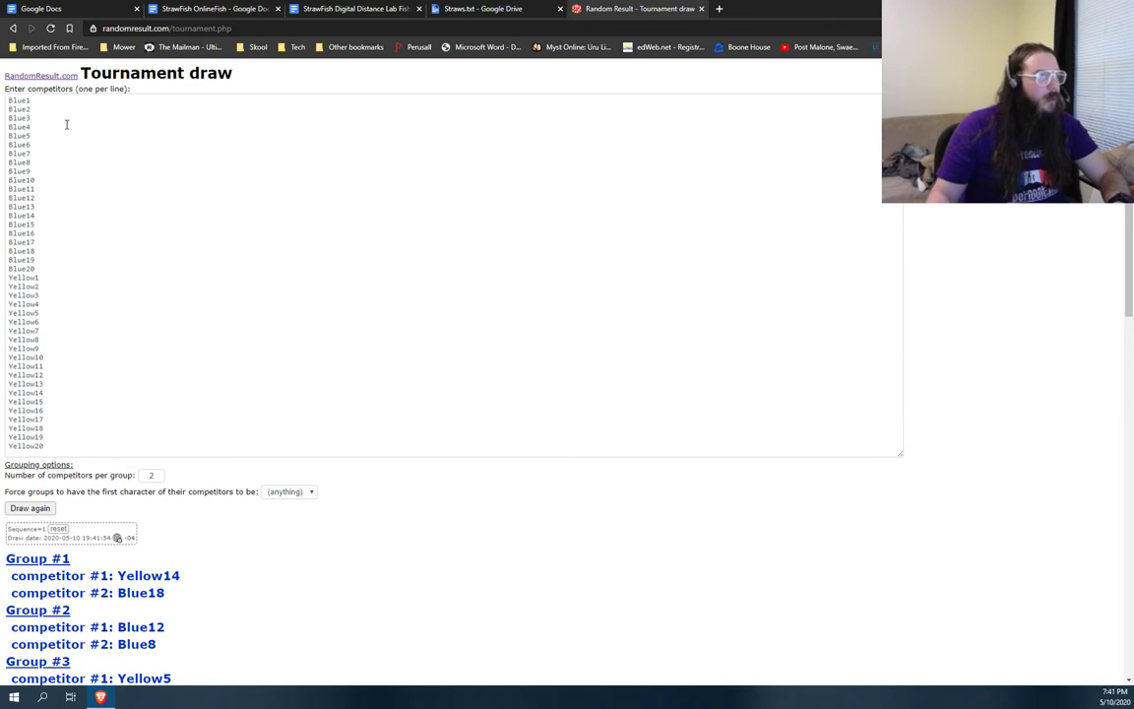
left_click_drag(32, 119, 6, 118)
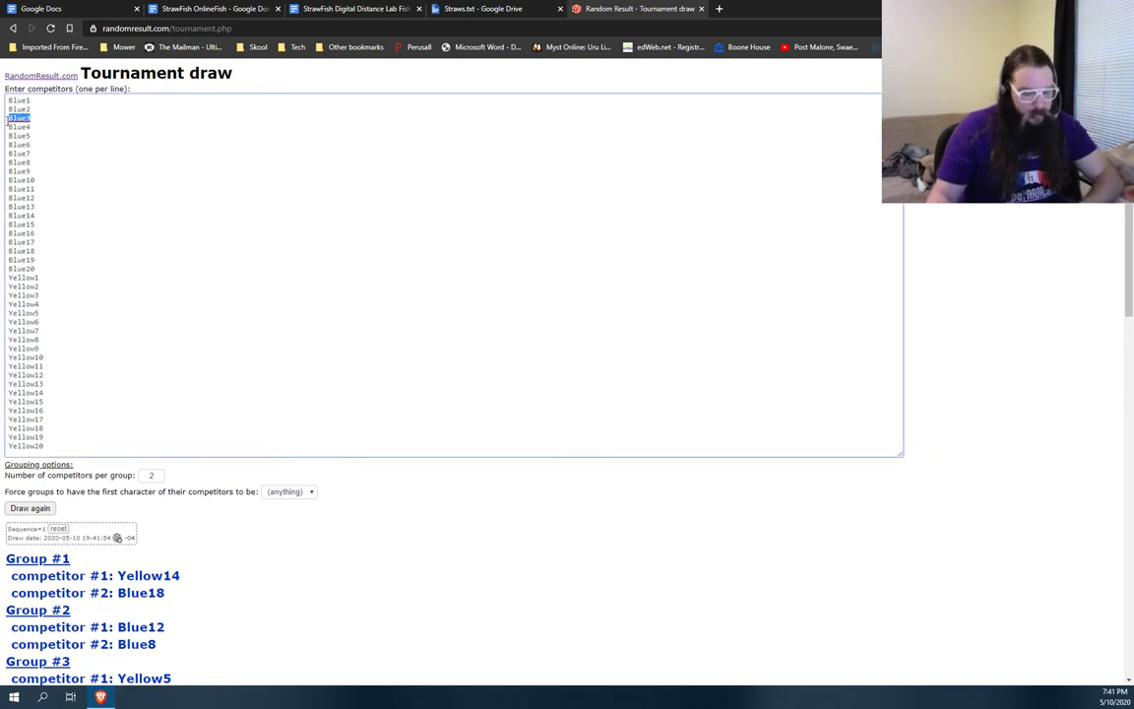
key("Delete")
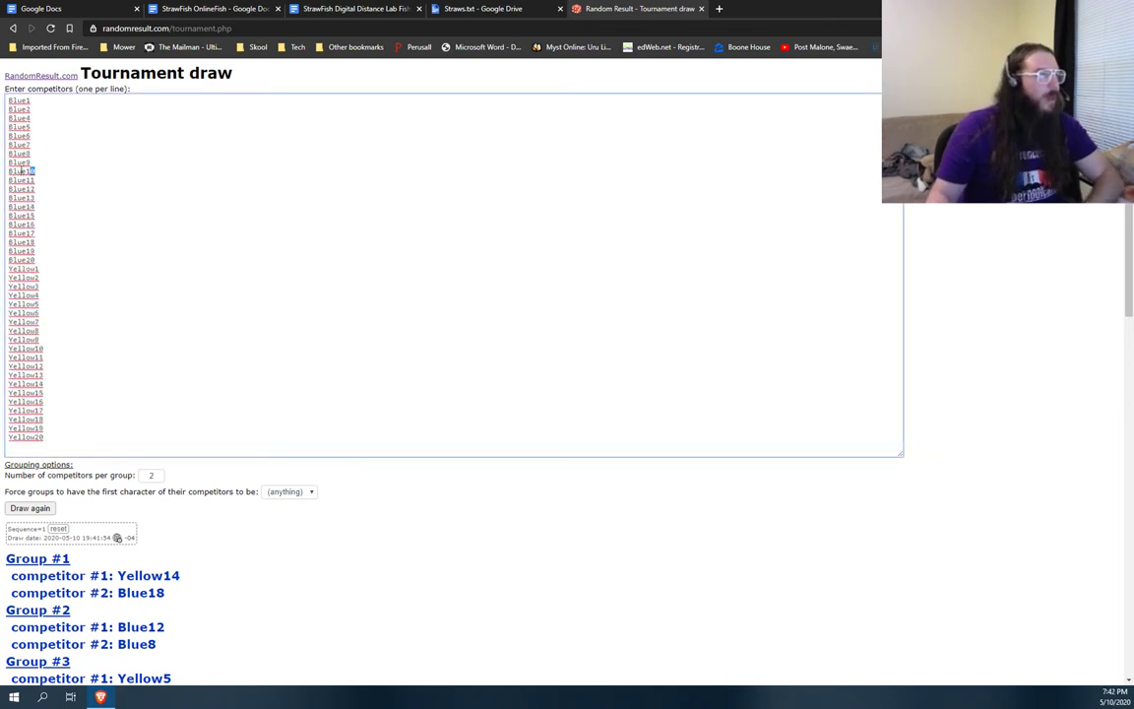
double_click(28, 171)
key("Delete")
key("Delete")
scroll(284, 549, "down", 7)
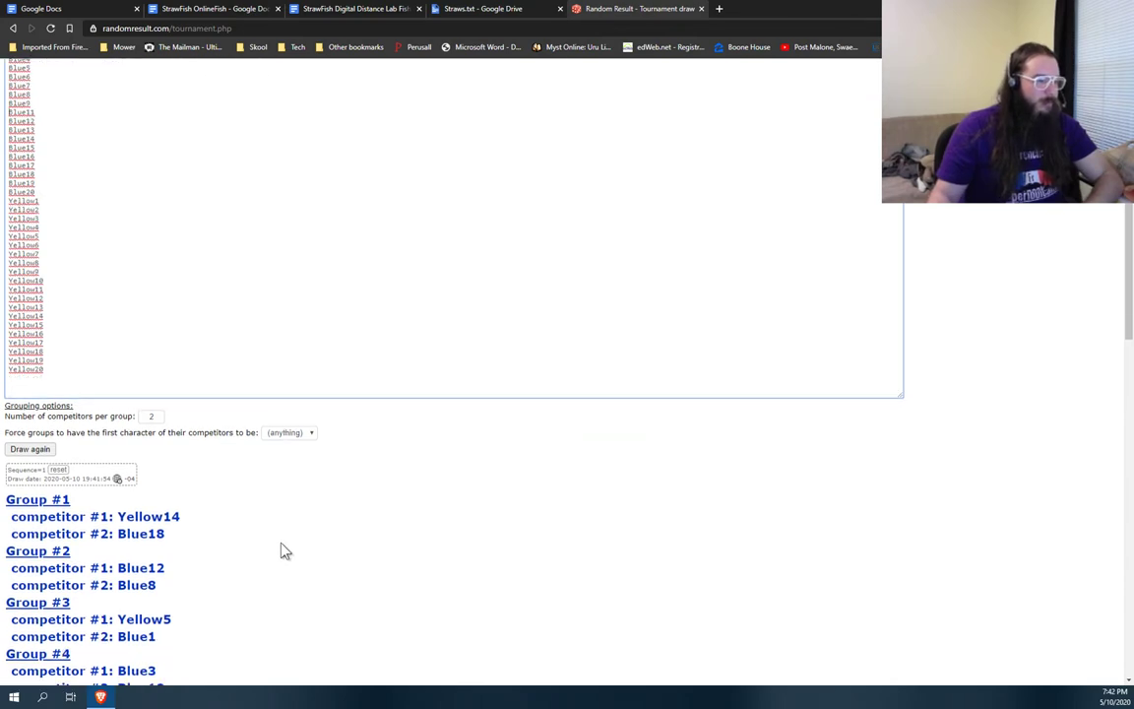
scroll(266, 515, "down", 8)
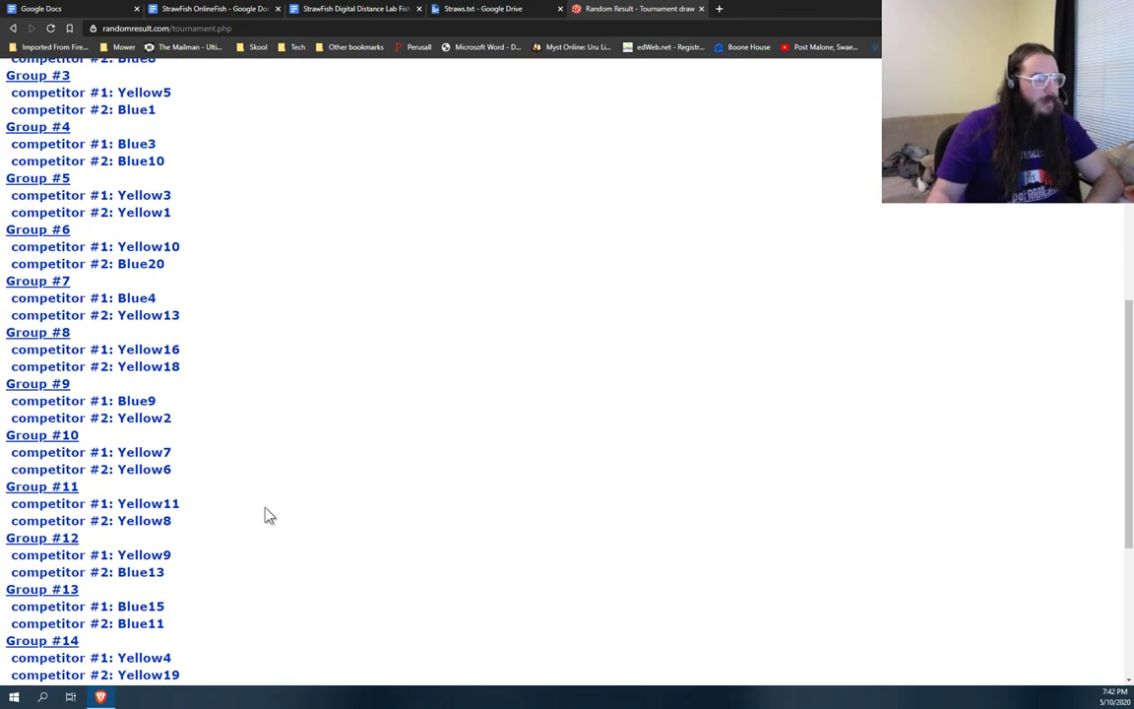
scroll(266, 514, "up", 10)
scroll(266, 514, "up", 5)
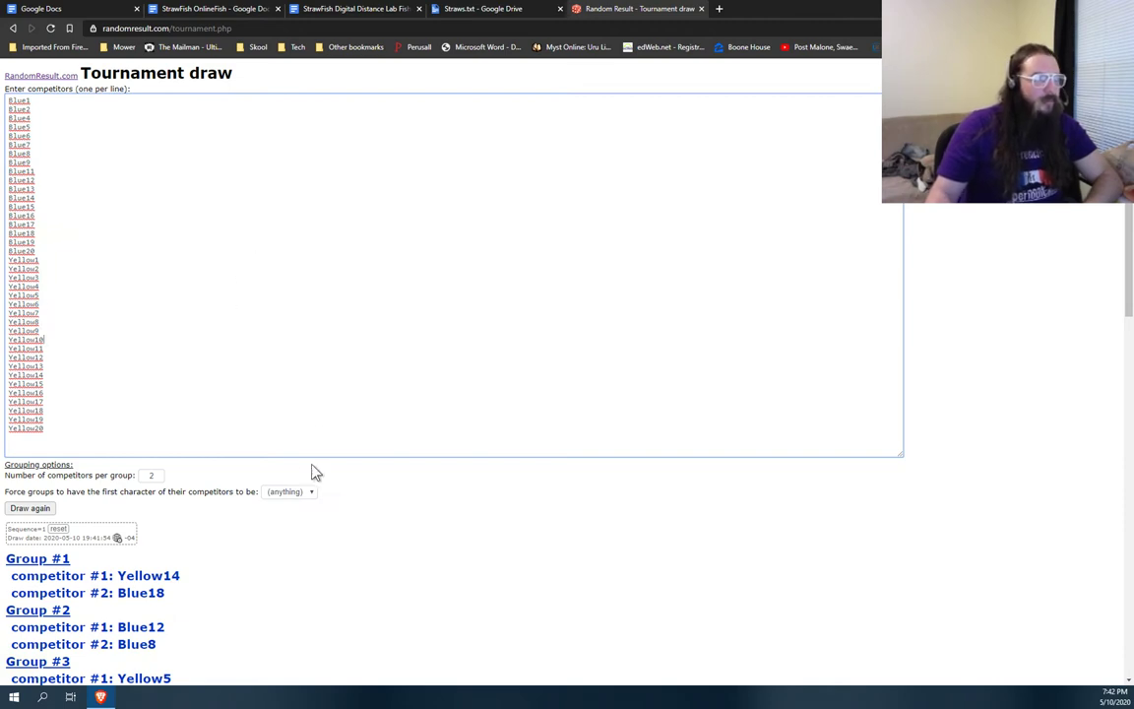
left_click(354, 10)
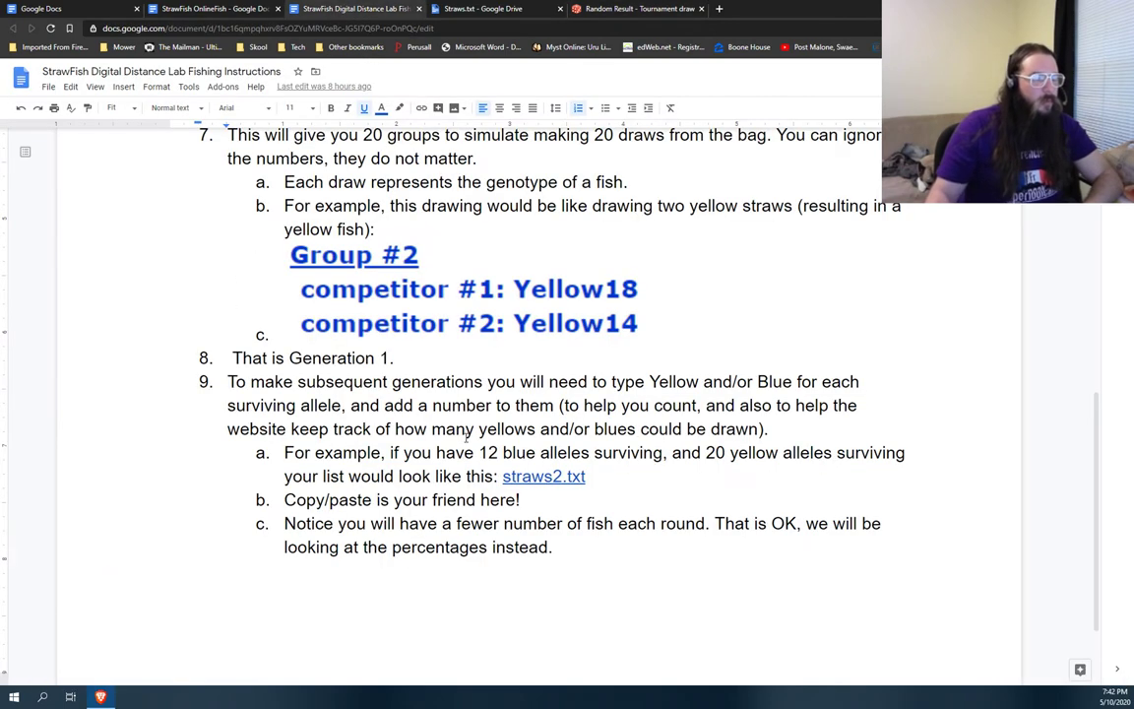
left_click_drag(480, 453, 539, 455)
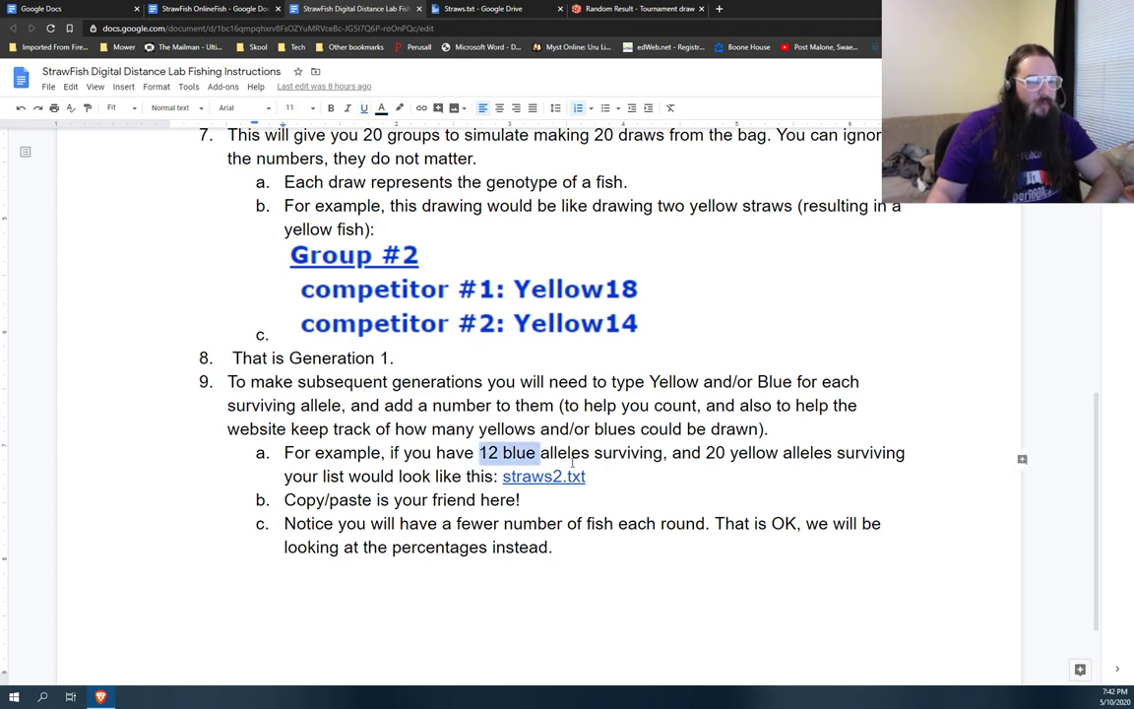
left_click_drag(702, 455, 751, 455)
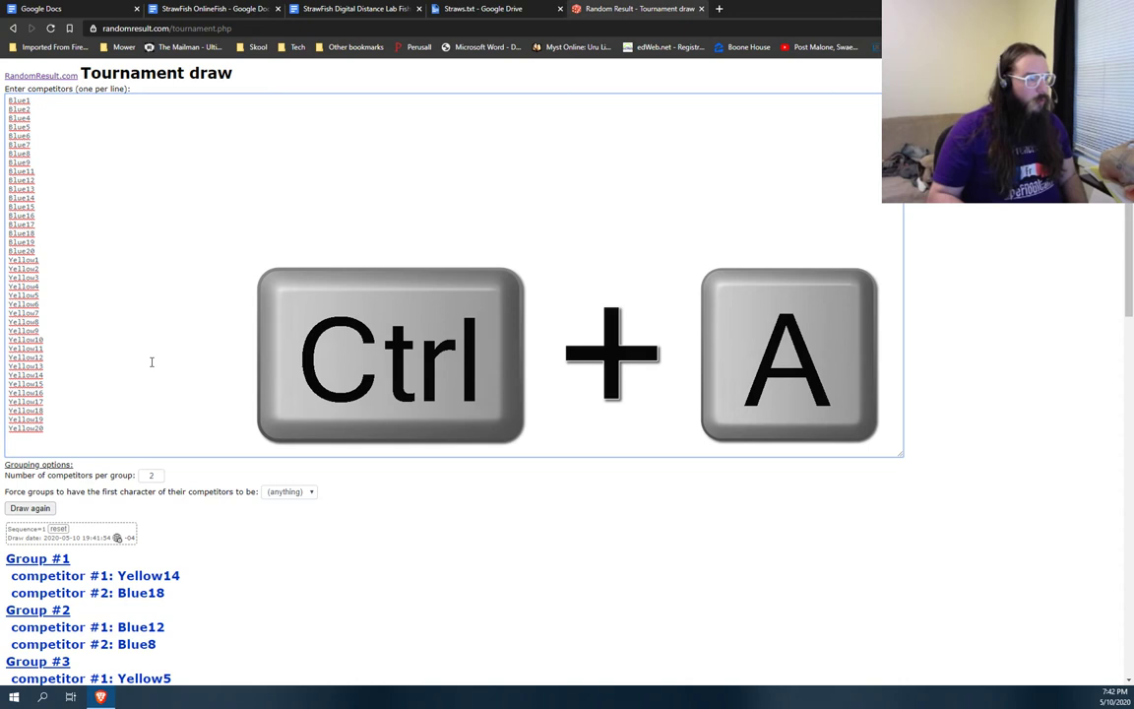
Step: Replace the whole competitor list with the word 'Blue' and copy it
key("ctrl+a")
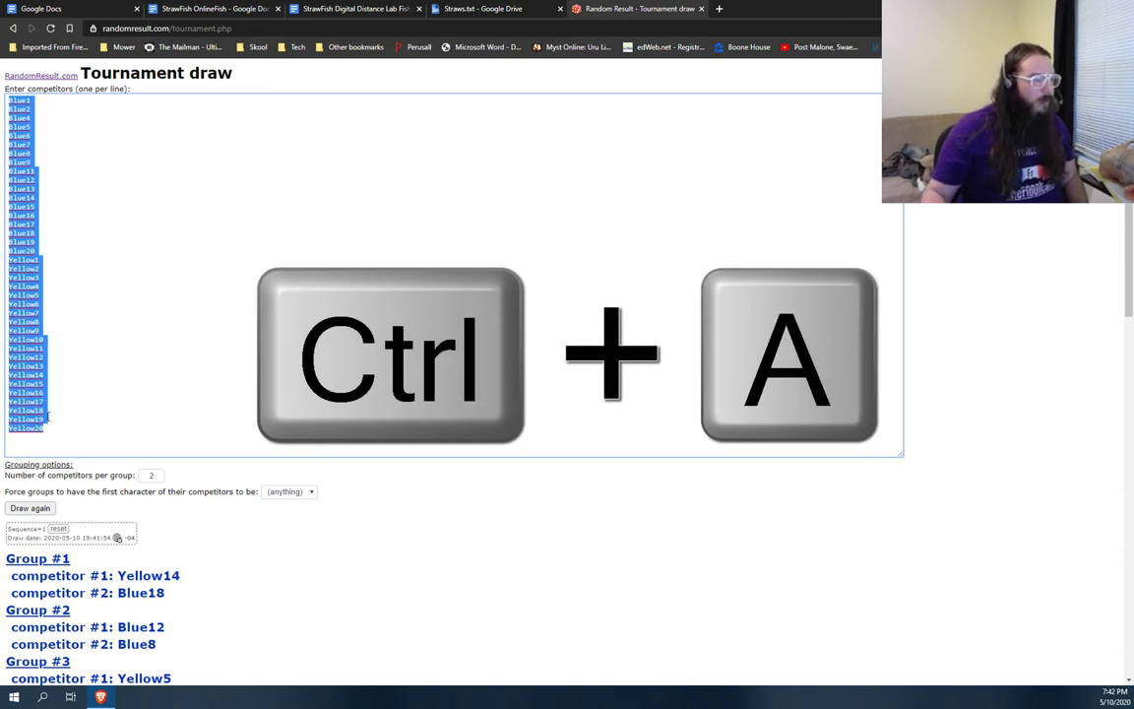
left_click_drag(49, 430, 3, 87)
type("B1")
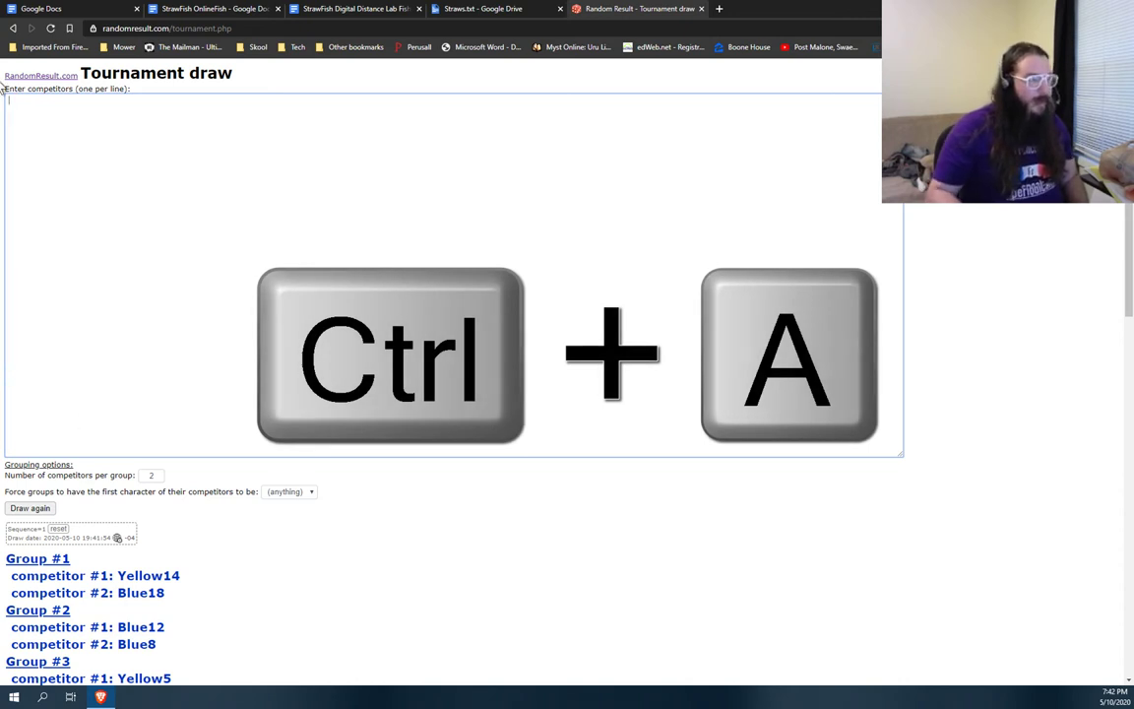
type("ue")
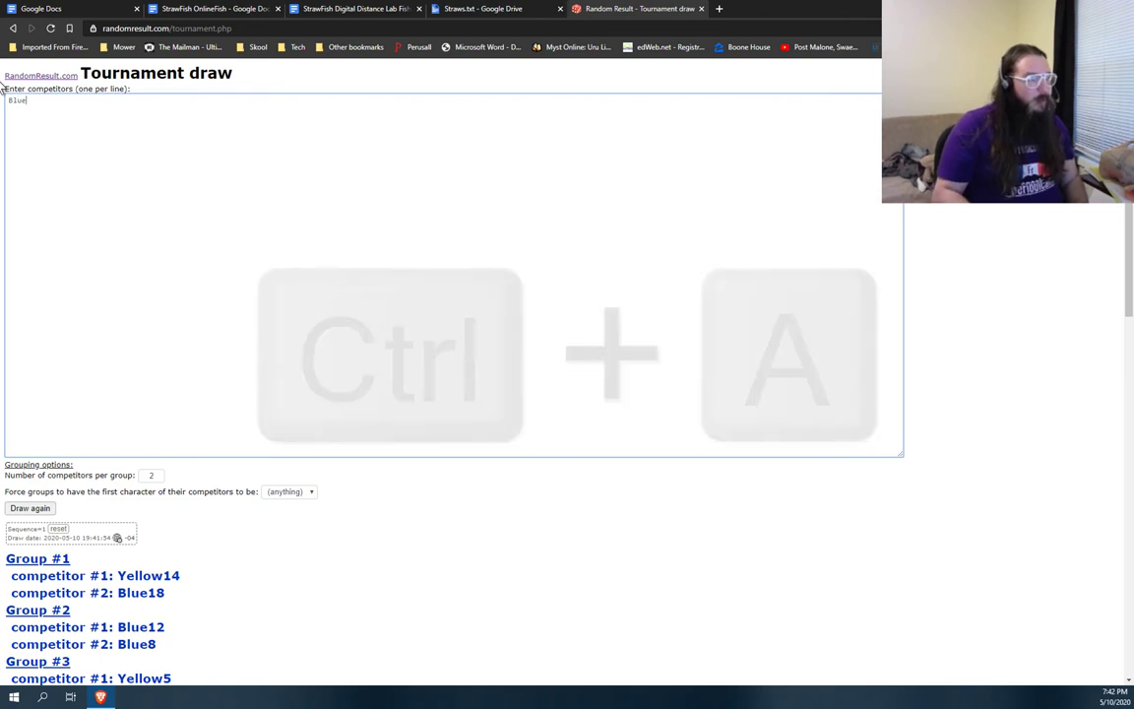
double_click(18, 101)
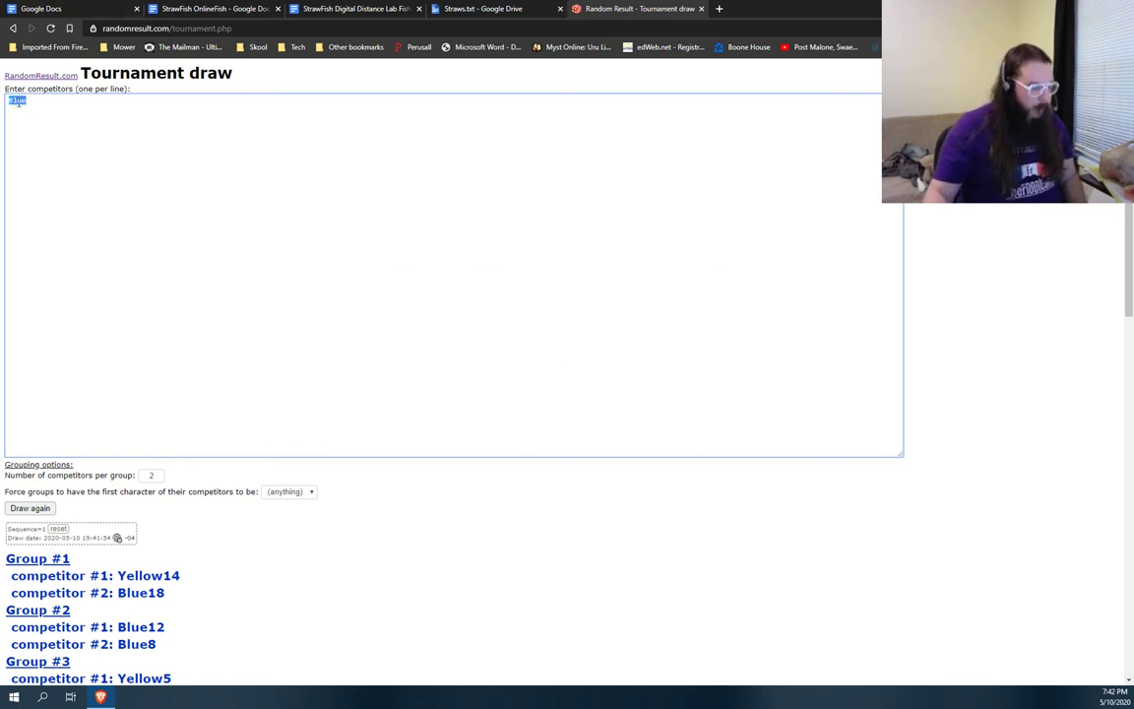
key("ctrl+c")
left_click(34, 102)
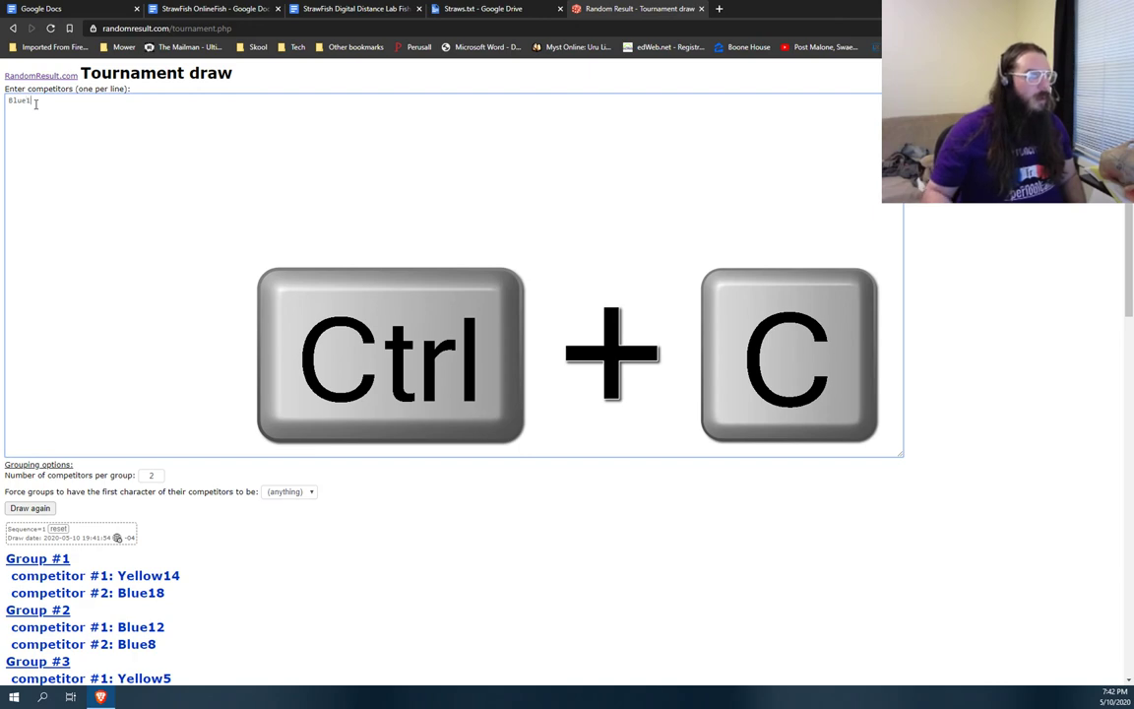
Step: Build the lines Blue1 through Blue4, ending with an empty new line
type("1")
key("Return")
key("ctrl+v")
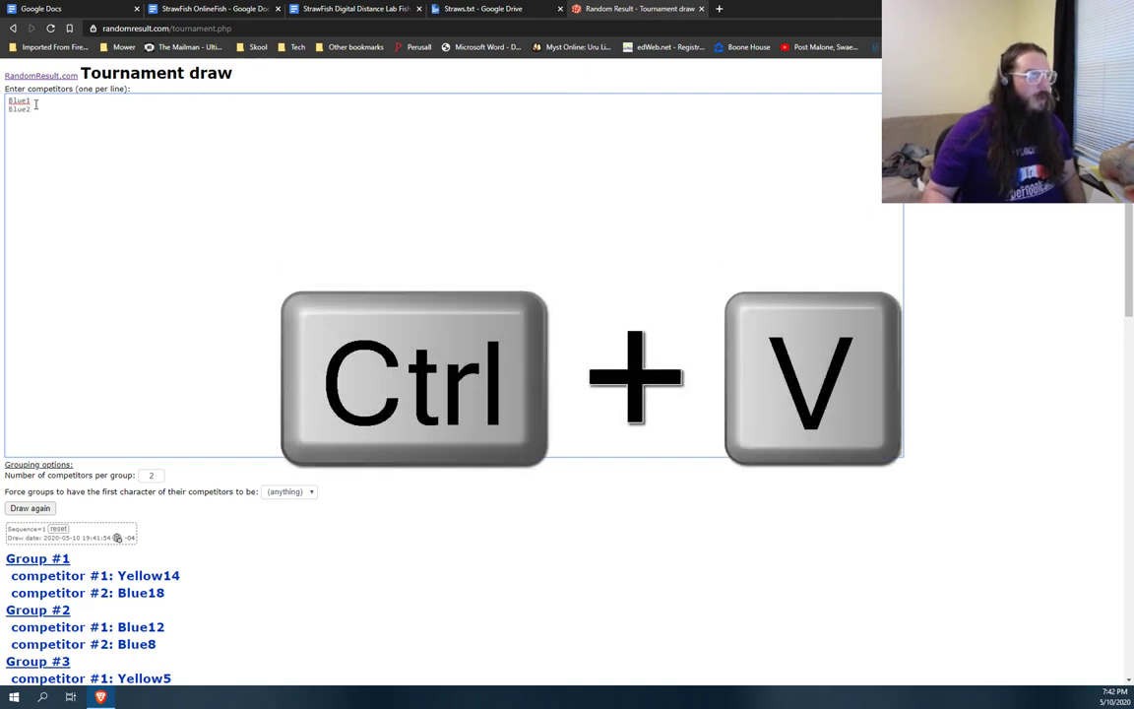
key("ctrl+v")
type("3")
key("ctrl+v")
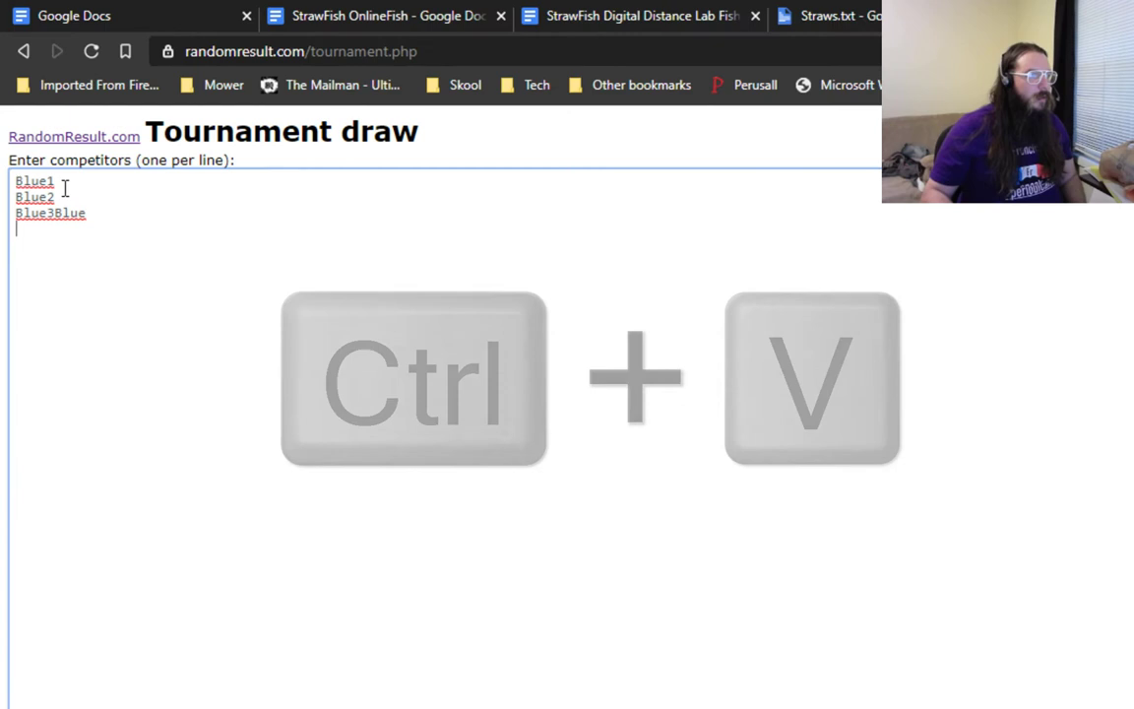
left_click(85, 315)
key("Return")
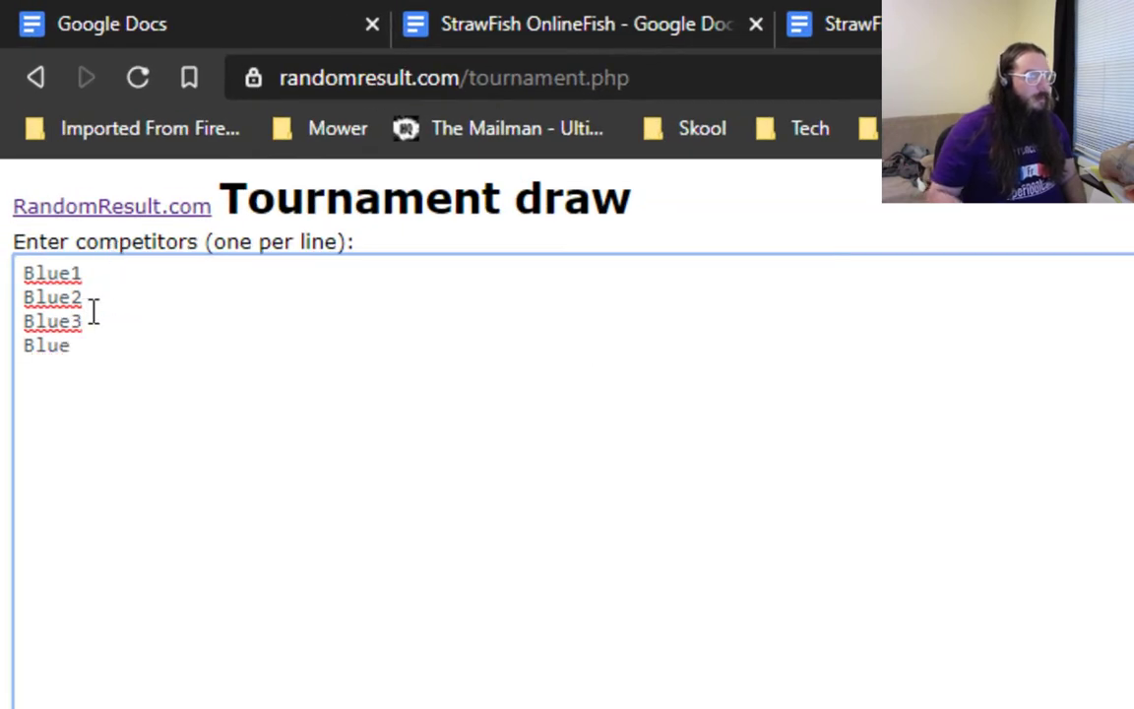
type("4")
key("Return")
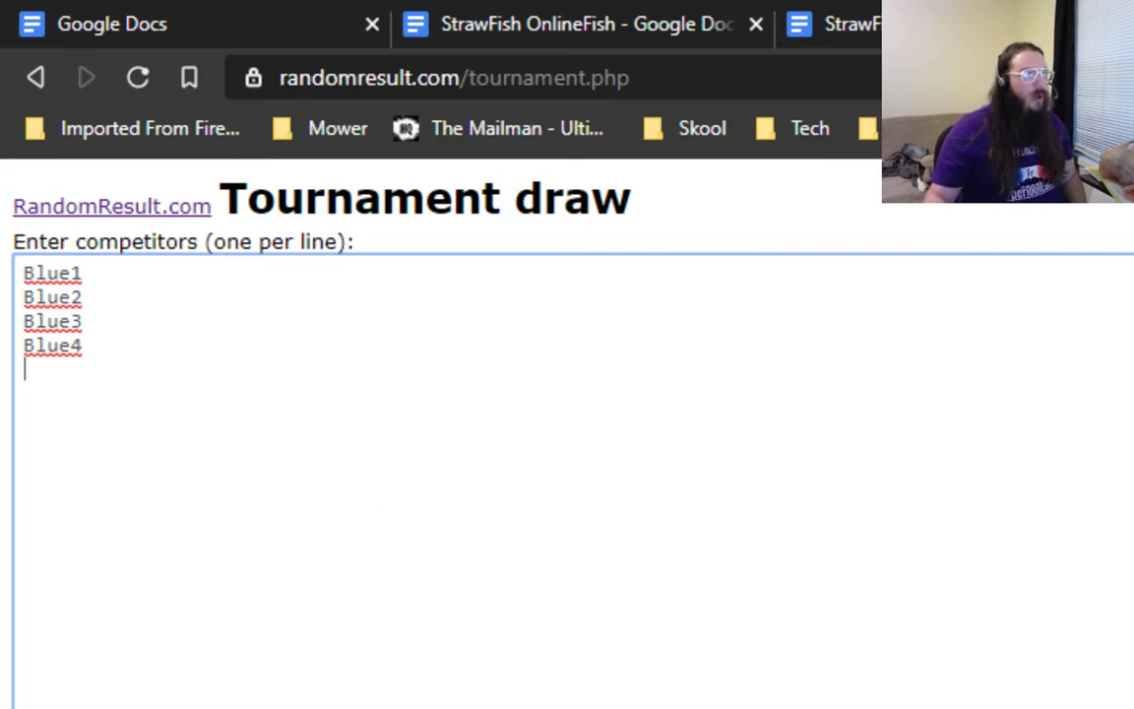
Step: Open the straws2.txt example (Blue1–Blue12, Yellow1–Yellow20), inspect its lines, then return to the Tournament draw
left_click(970, 29)
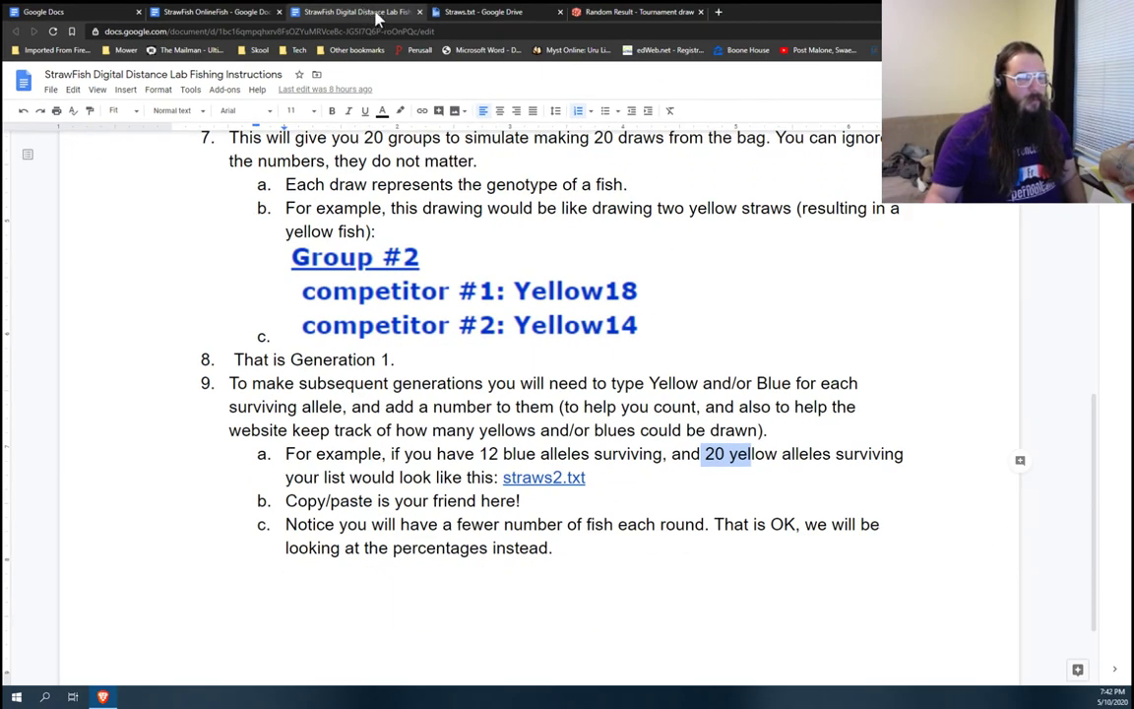
left_click(540, 476)
left_click(571, 502)
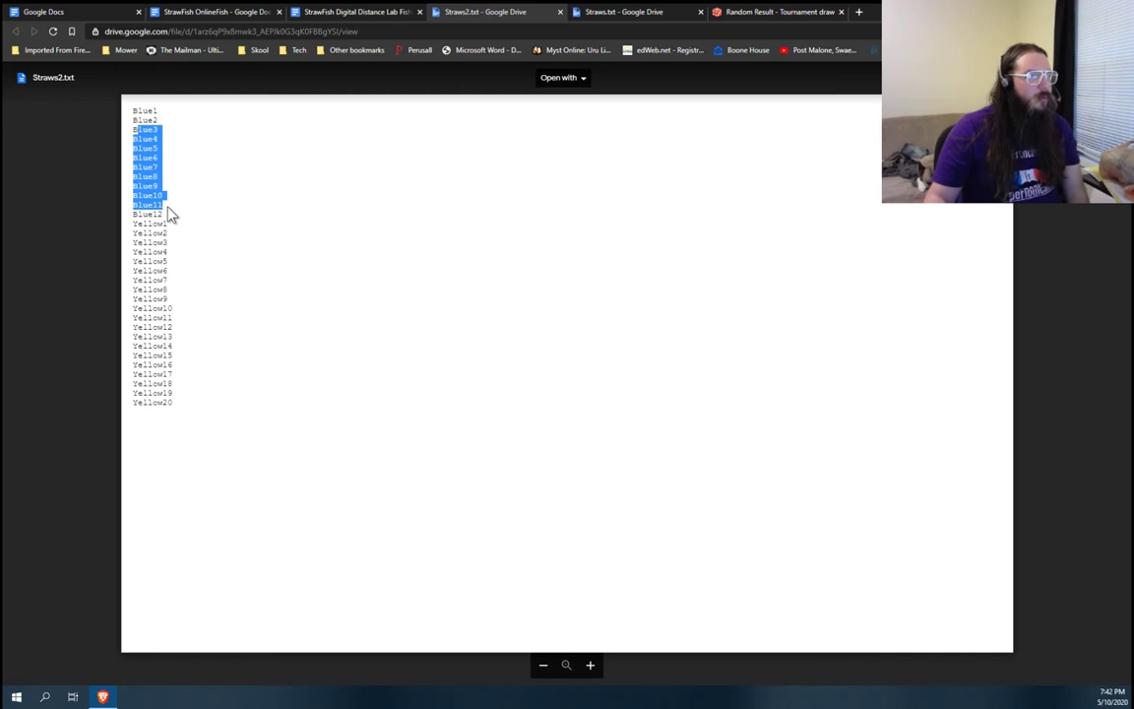
left_click(170, 219)
left_click(195, 411, "shift")
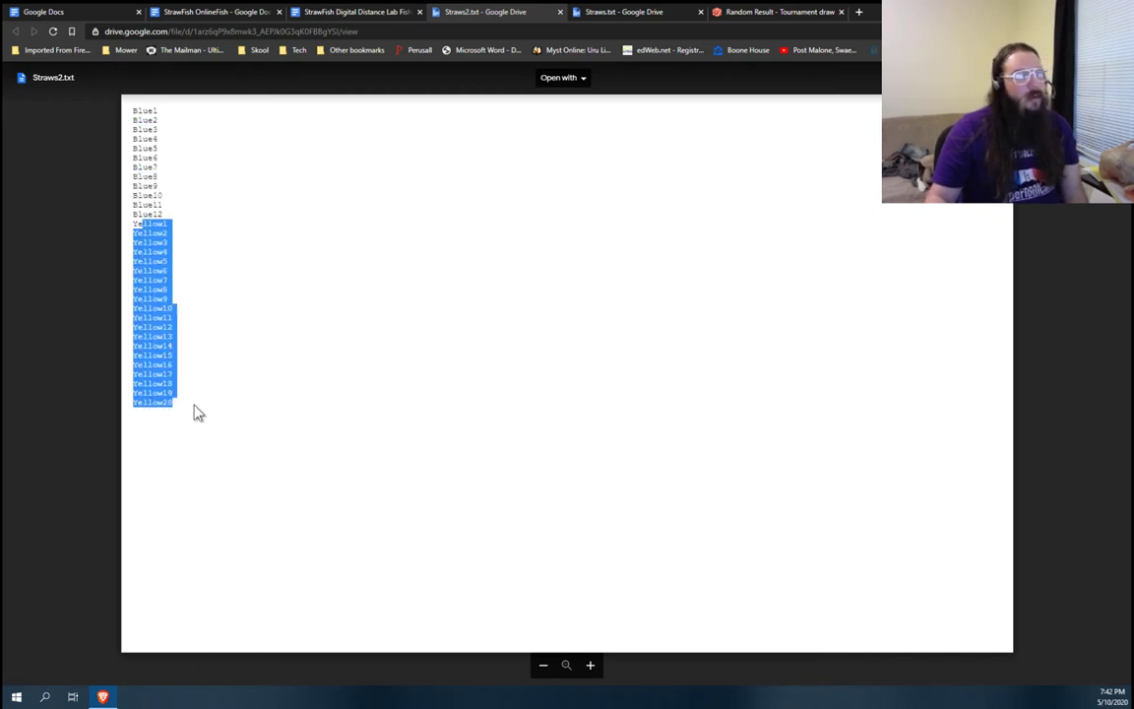
left_click(289, 398)
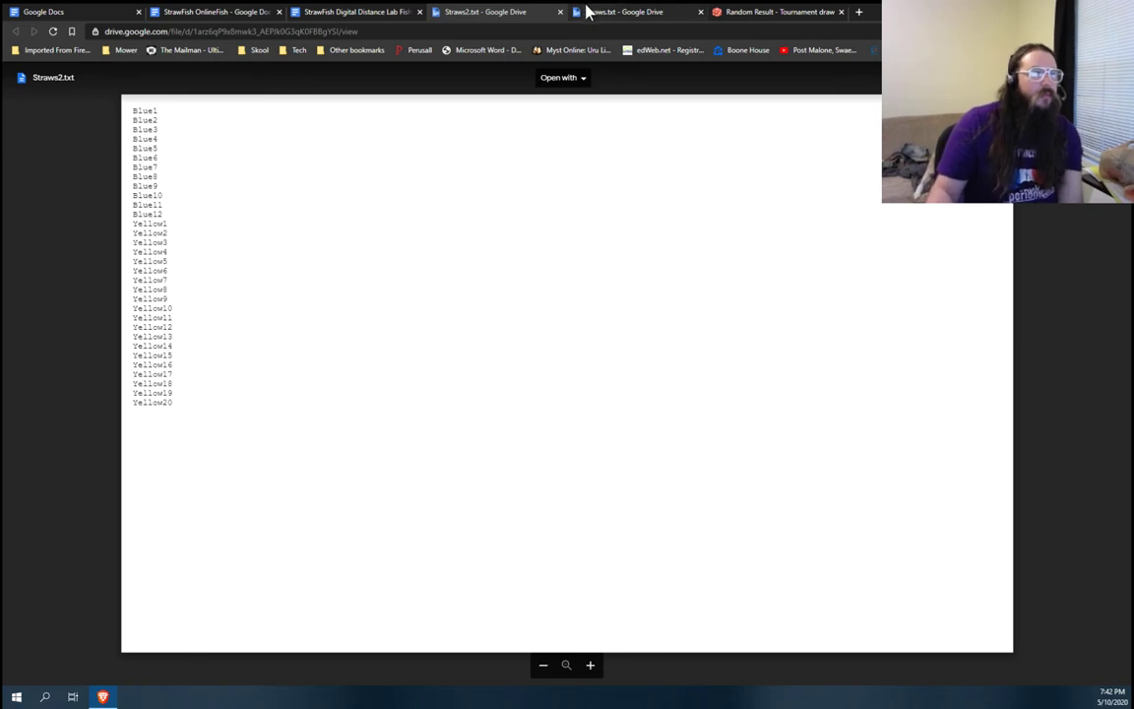
left_click(638, 11)
left_click(754, 10)
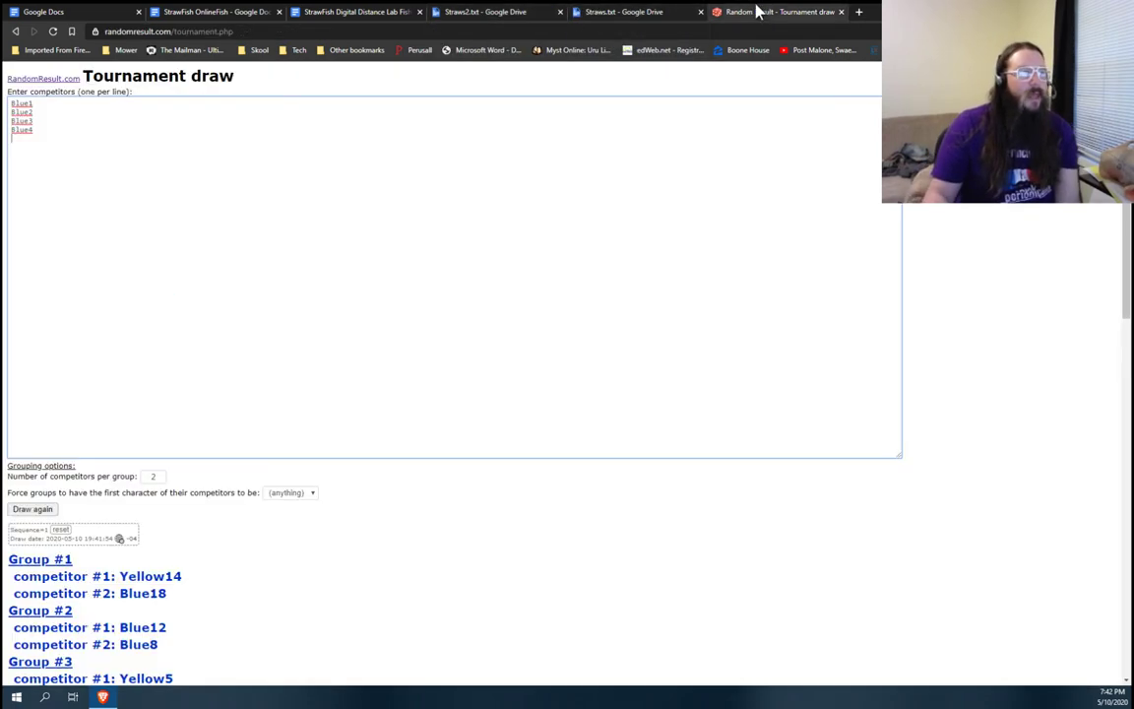
Step: Check generation 1's '# of yellow' and '# of blue' allele cells in the OnlineFish data table
left_click(325, 11)
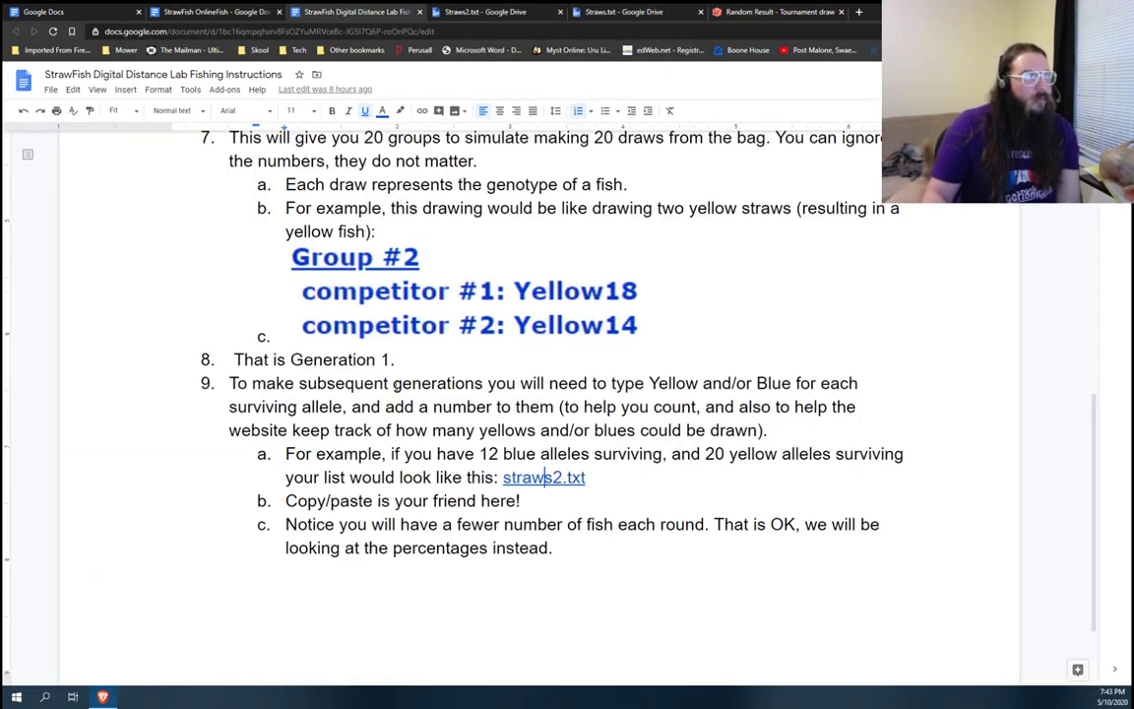
left_click(218, 11)
scroll(395, 451, "down", 15)
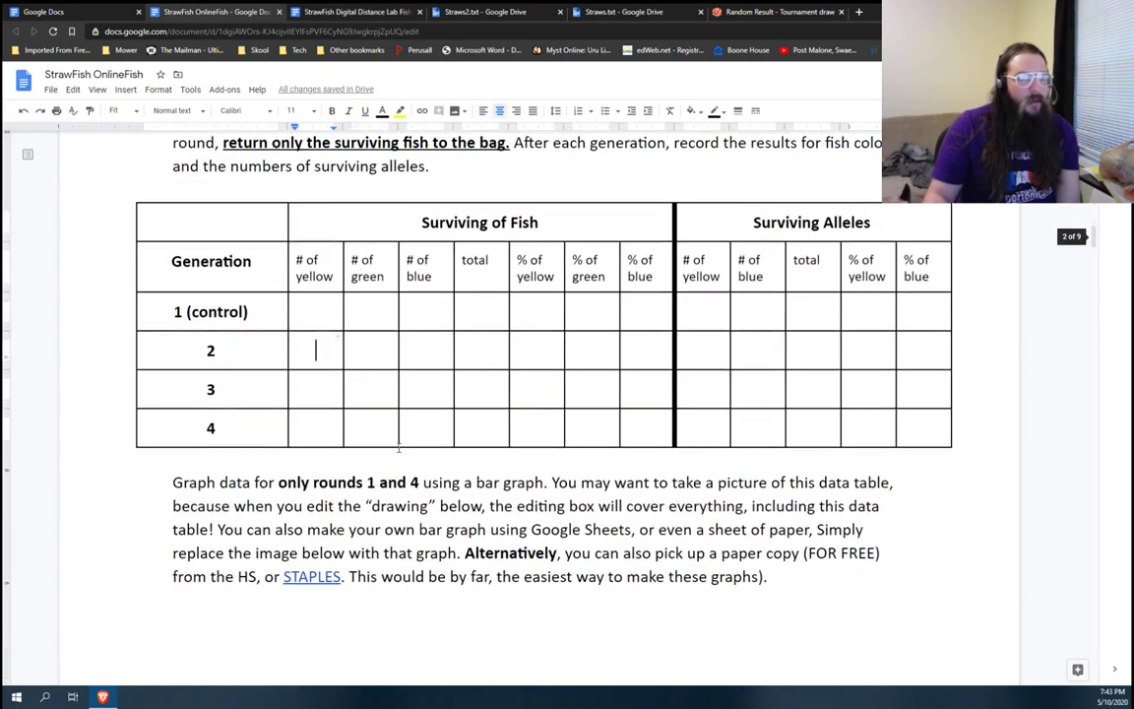
left_click_drag(705, 256, 772, 258)
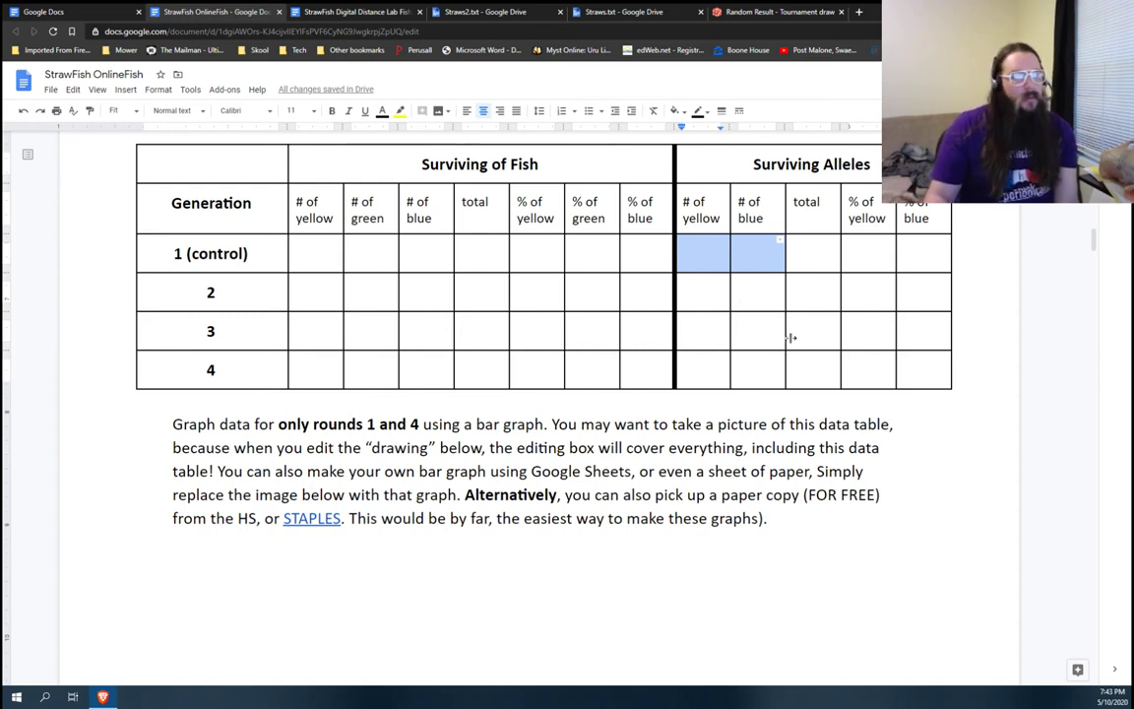
Step: Select the entire straws2.txt list, Blue1 through Yellow20, for copying
left_click(778, 11)
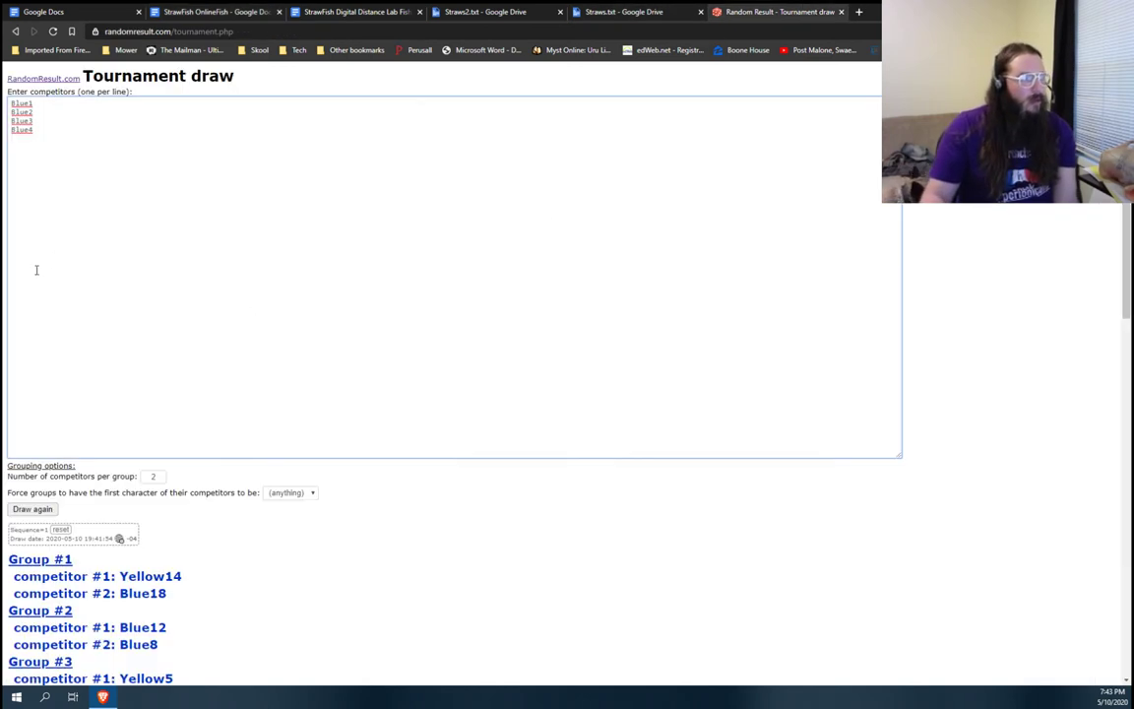
left_click(513, 12)
left_click_drag(133, 400, 120, 149)
left_click(180, 412)
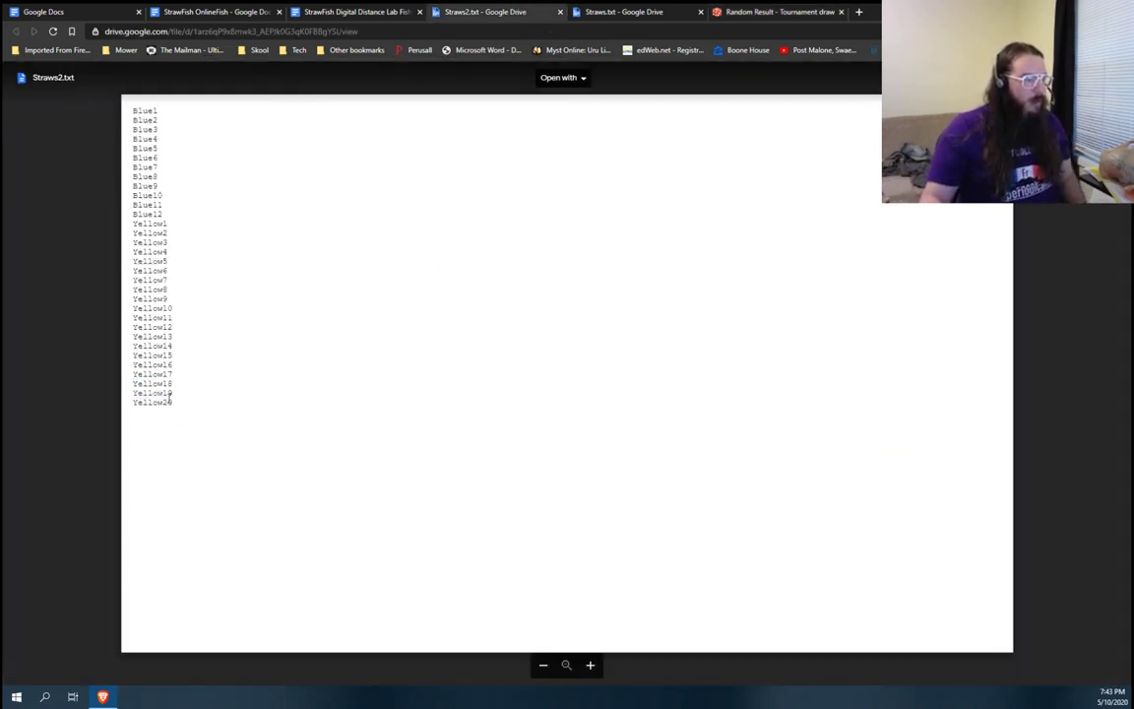
left_click_drag(172, 400, 132, 115)
key("ctrl+c")
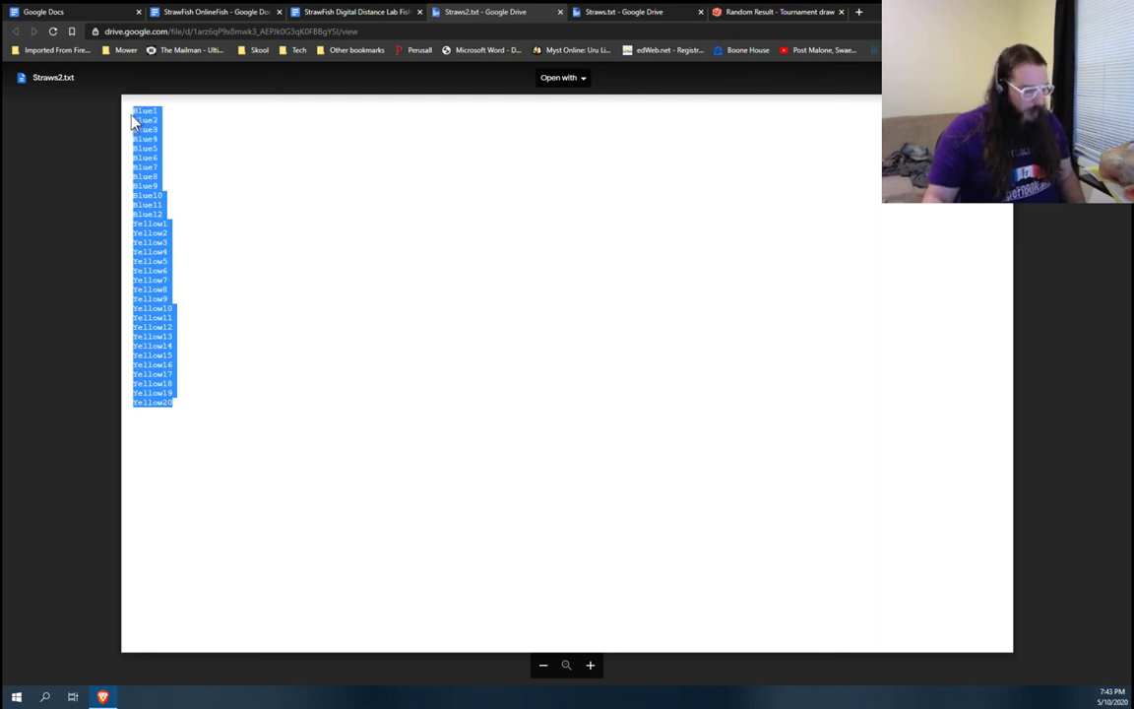
Step: Replace the Blue1–Blue4 competitor entries with the pasted straws2.txt list
left_click(764, 10)
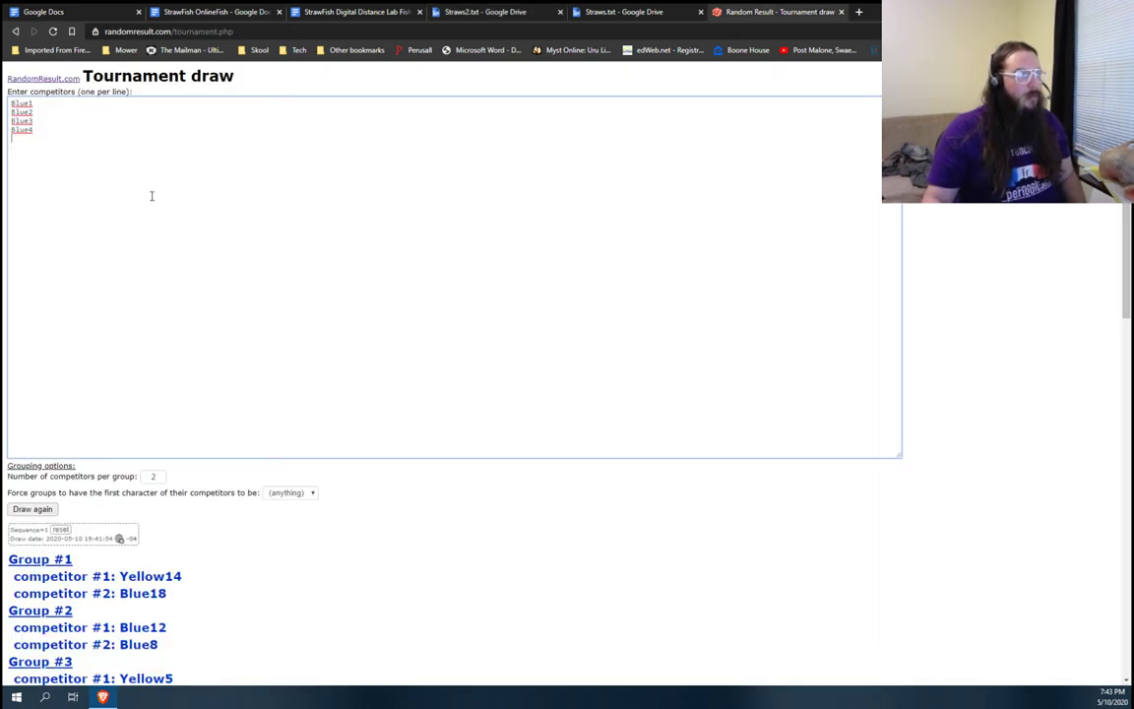
left_click_drag(64, 130, 5, 105)
key("BackSpace")
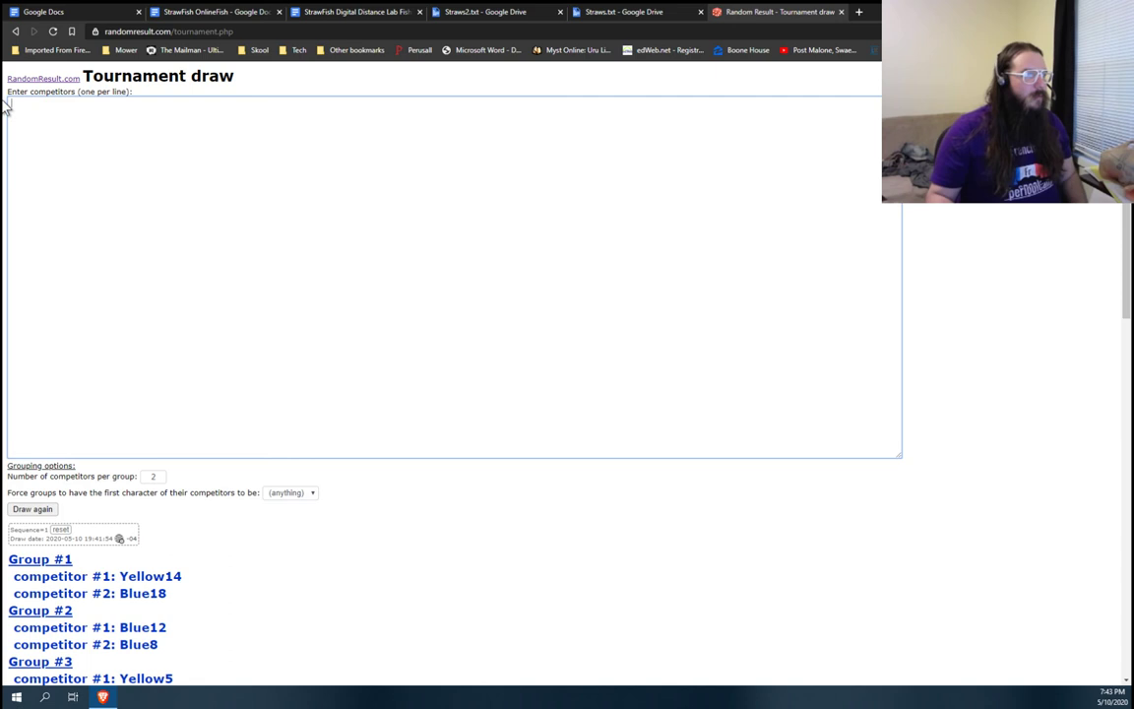
key("ctrl+v")
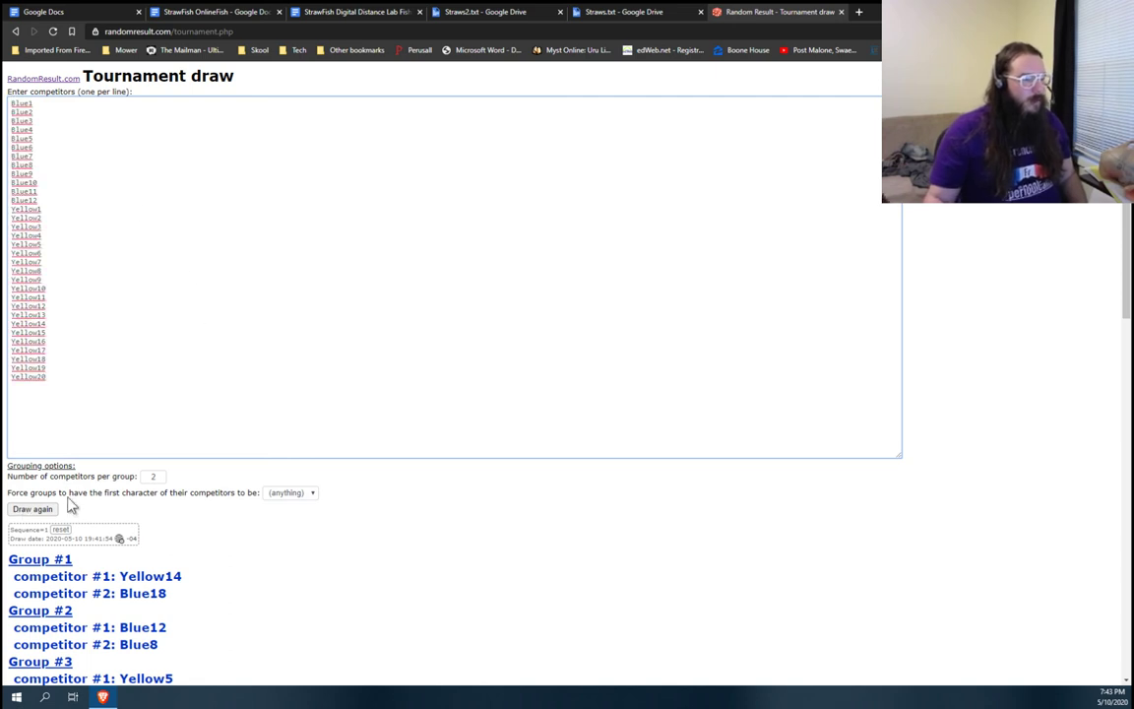
Step: Redraw the 32 straws into 16 pairs and review Groups #1–#16
left_click(32, 510)
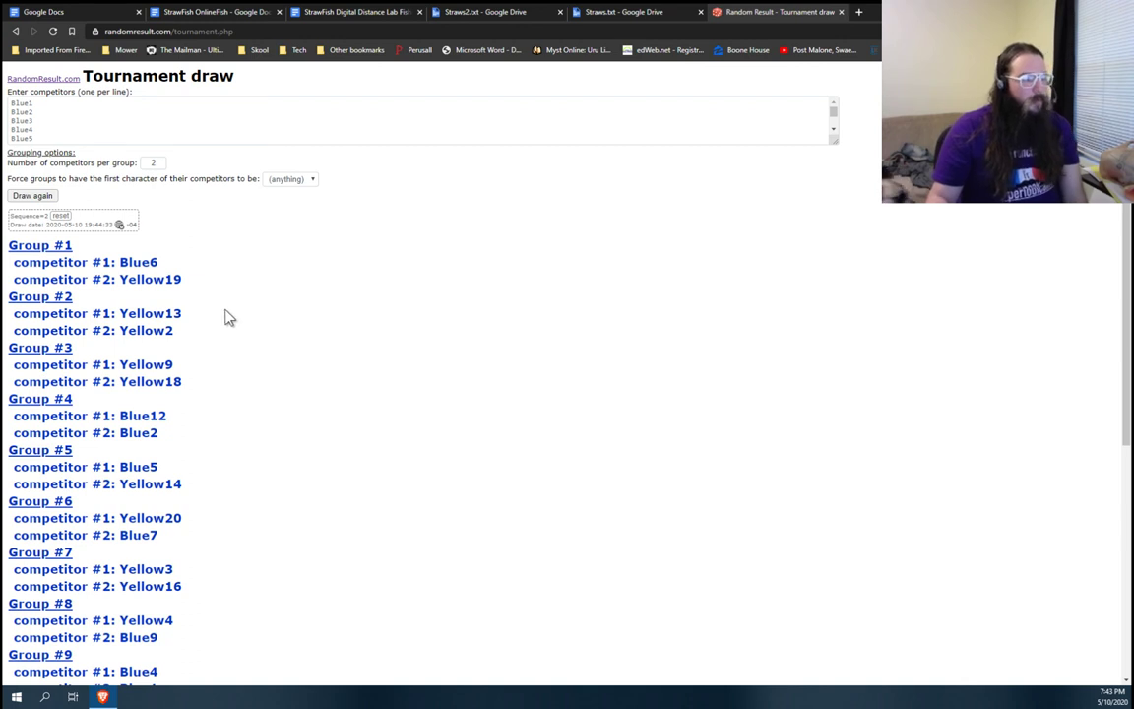
scroll(221, 310, "down", 5)
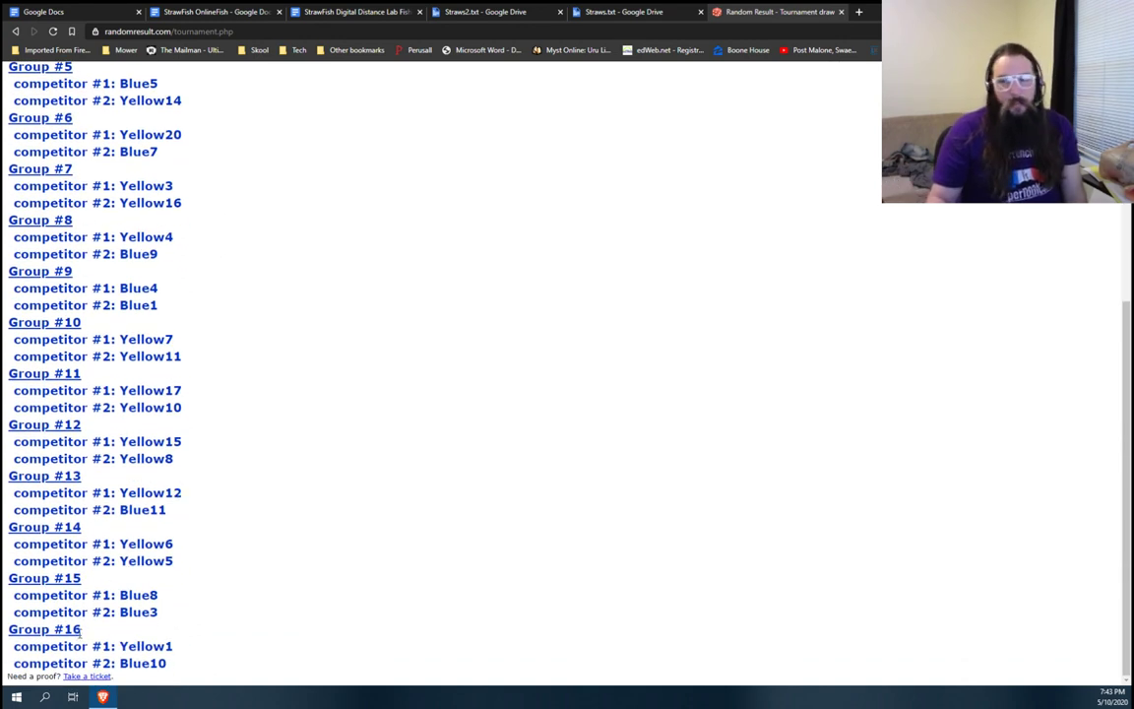